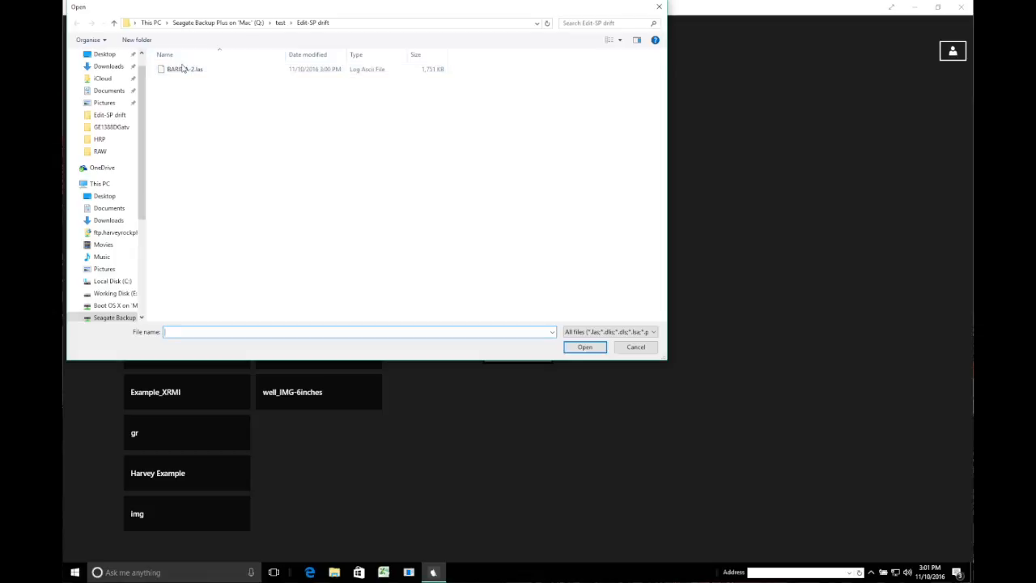
- Open BARINA-2.las from the Edit-SP drift folder
left_click(183, 69)
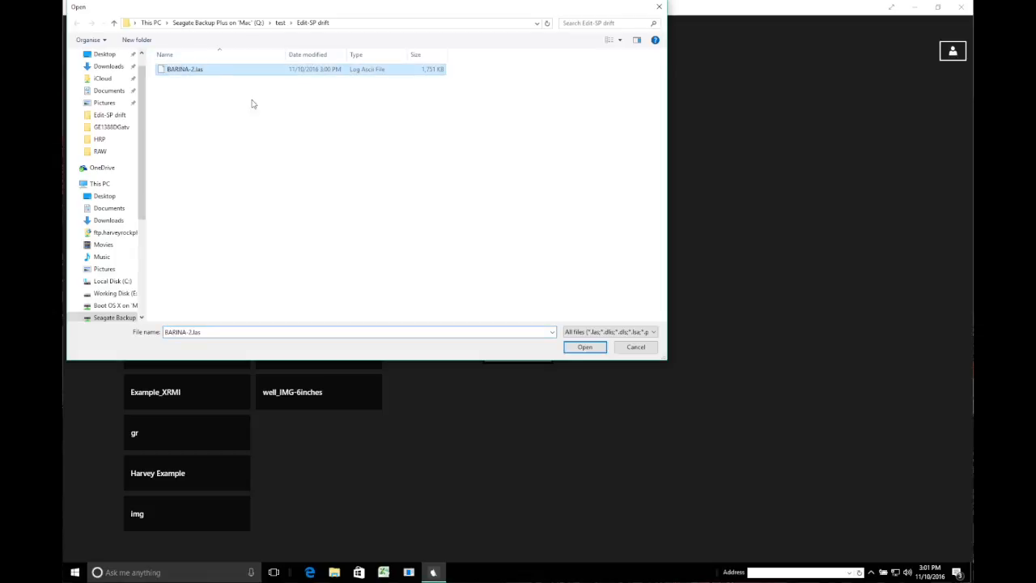
left_click(585, 346)
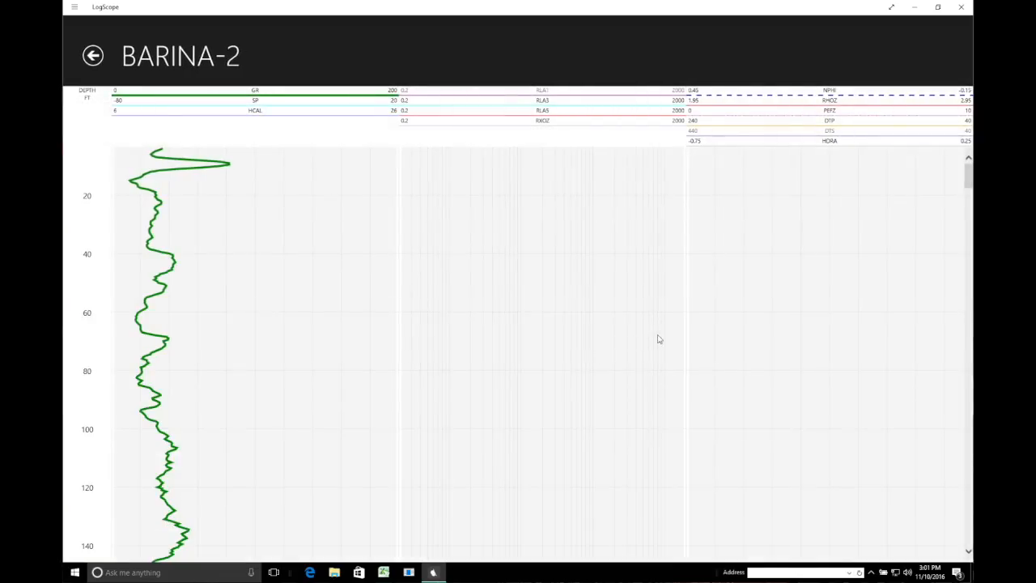
- Show depths in metres at a 1:500 vertical scale
right_click(876, 58)
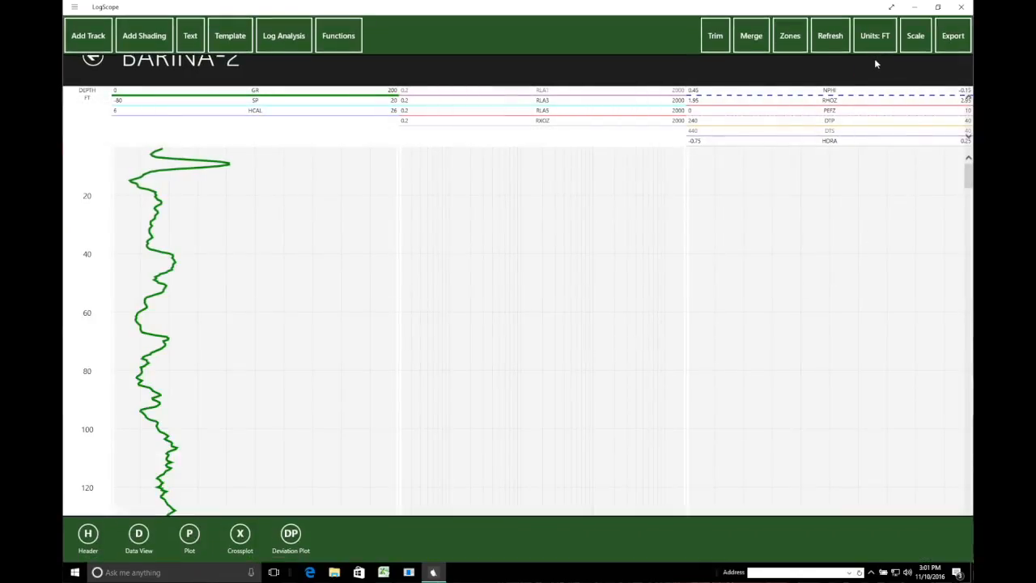
left_click(883, 45)
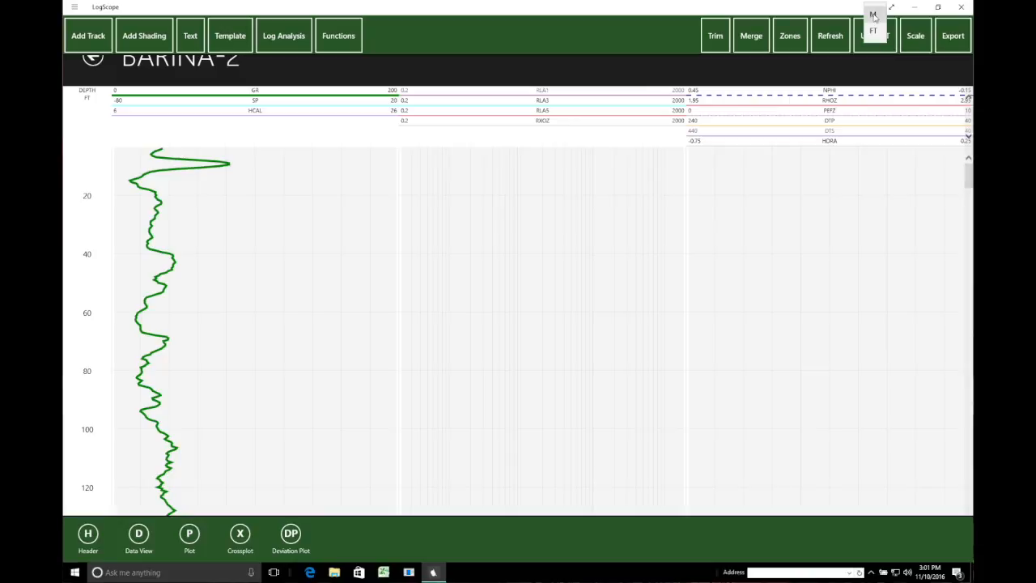
left_click(873, 15)
left_click(920, 42)
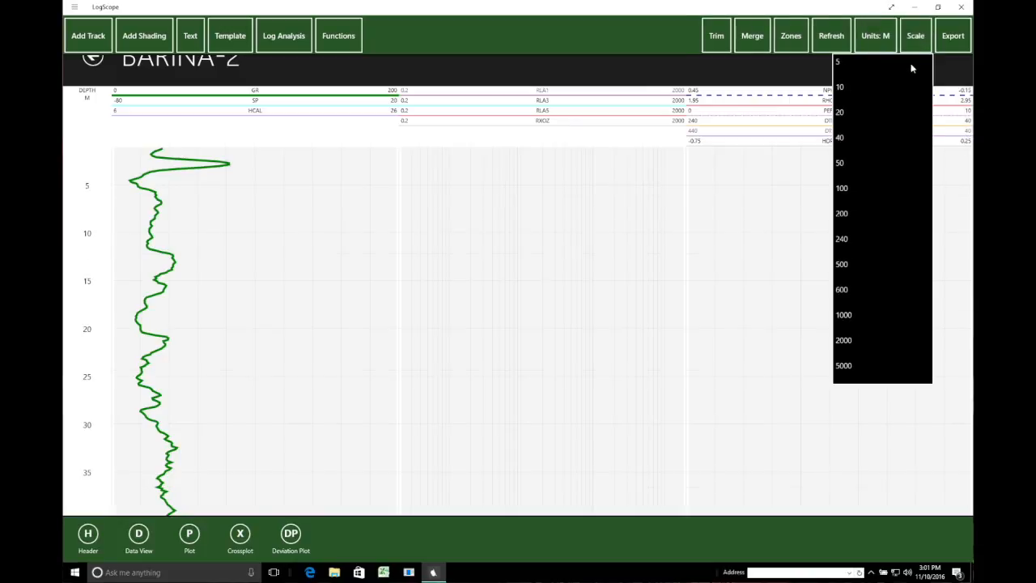
left_click(861, 270)
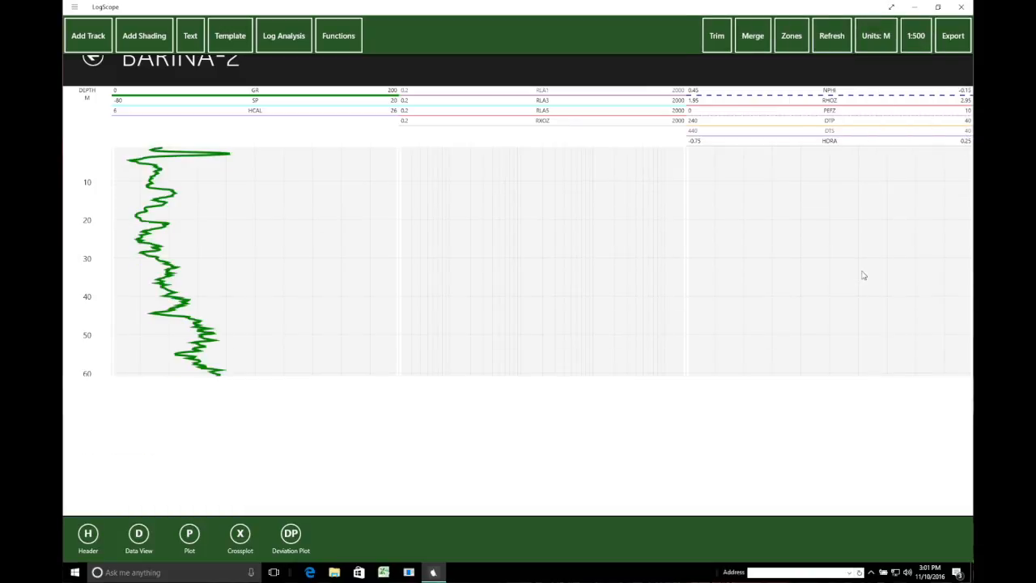
left_click(945, 215)
- Scroll the log down to about 1060 m, where curve data begins
scroll(918, 240, "down", 5)
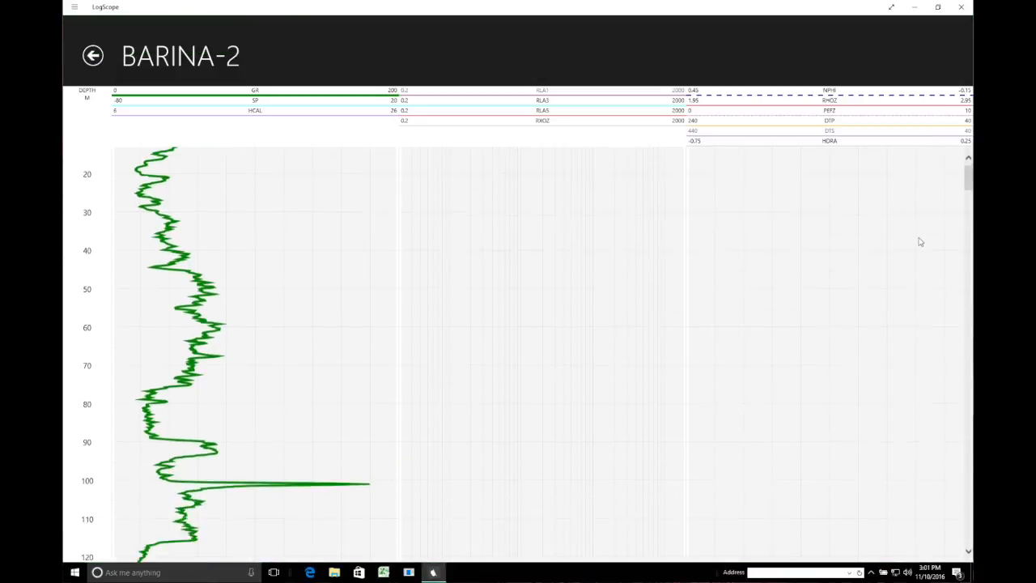
left_click_drag(969, 183, 966, 232)
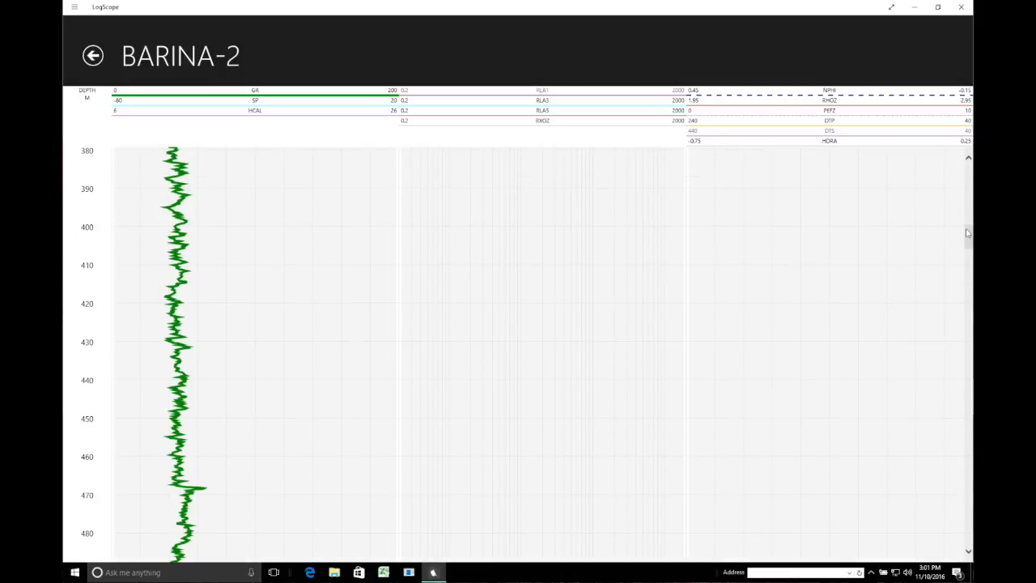
left_click_drag(969, 242, 966, 347)
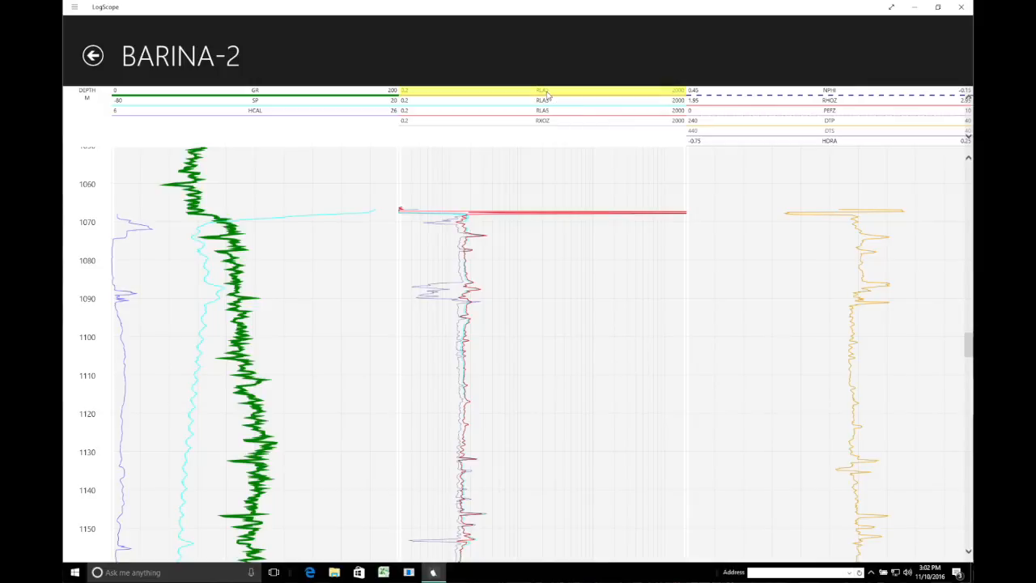
- Delete the RLA1 curve, then the DTS curve, from BARINA-2
right_click(430, 38)
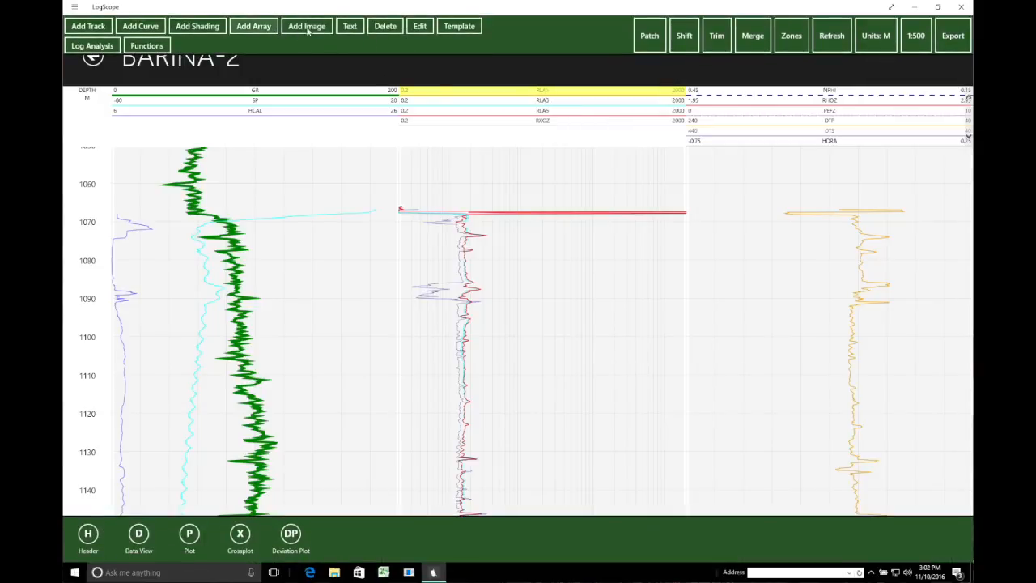
left_click(381, 27)
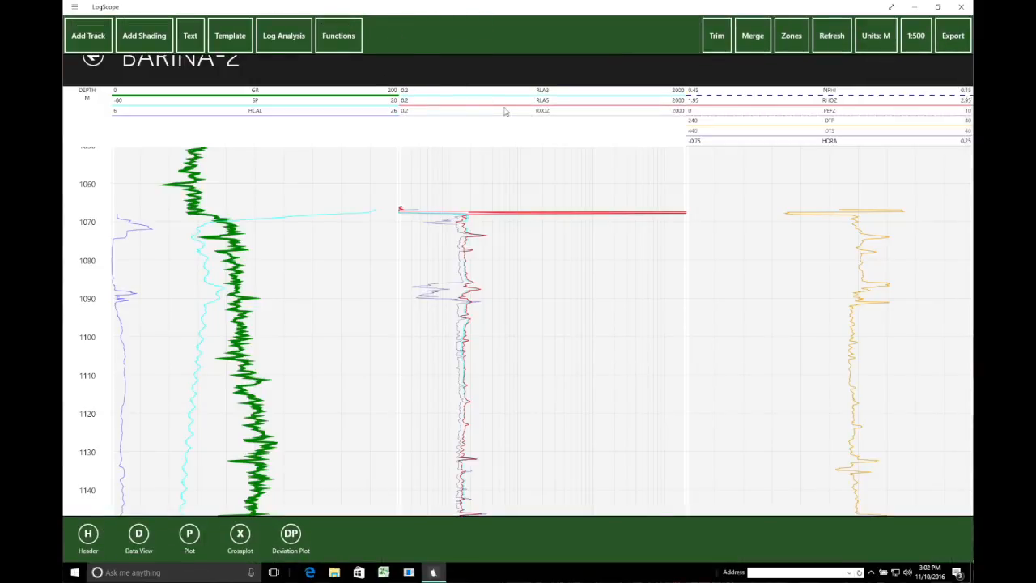
left_click(832, 132)
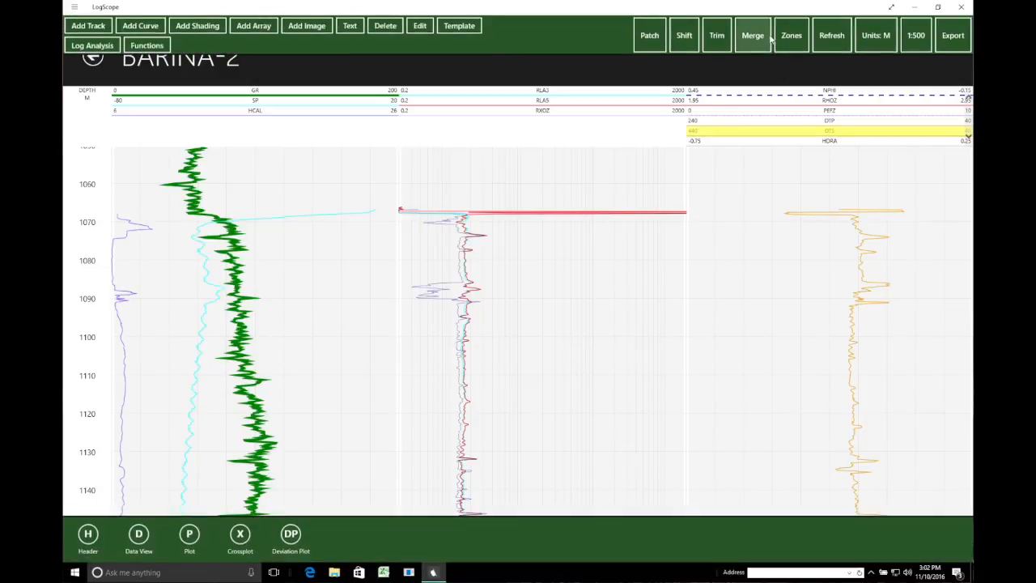
left_click(387, 26)
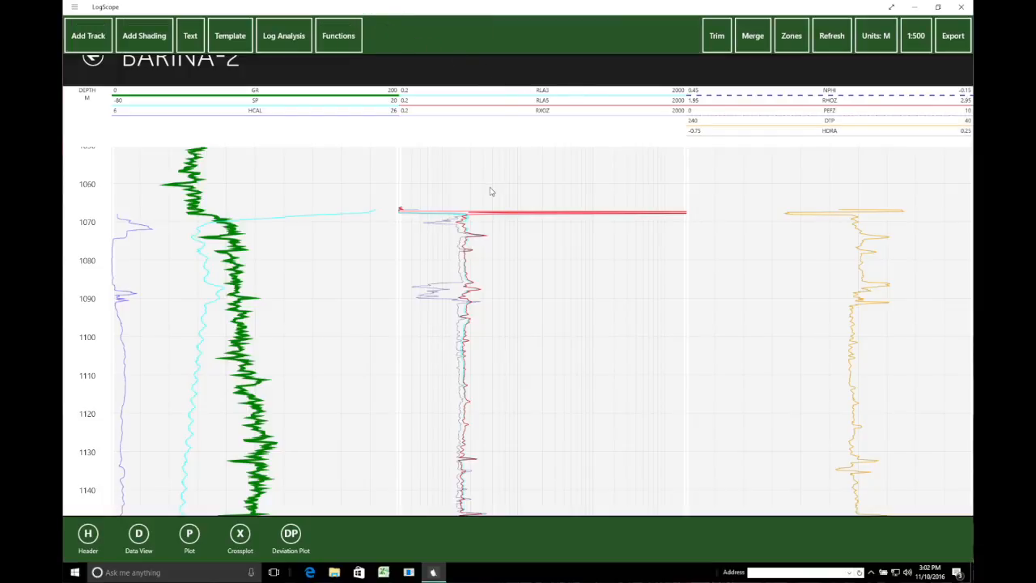
- Patch-erase RXOZ values above about 1067 m, just below the casing spike
left_click(337, 75)
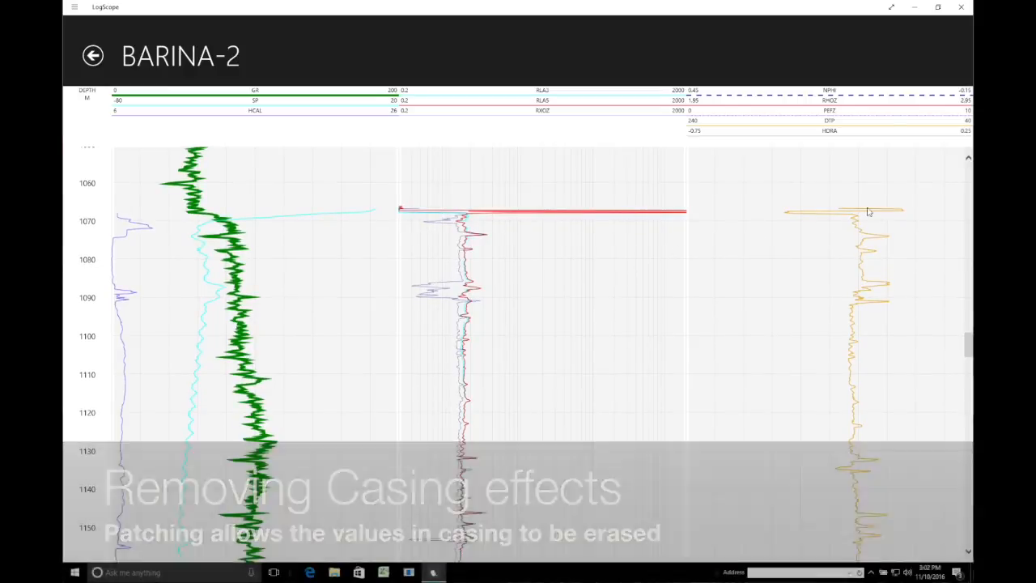
left_click(789, 40)
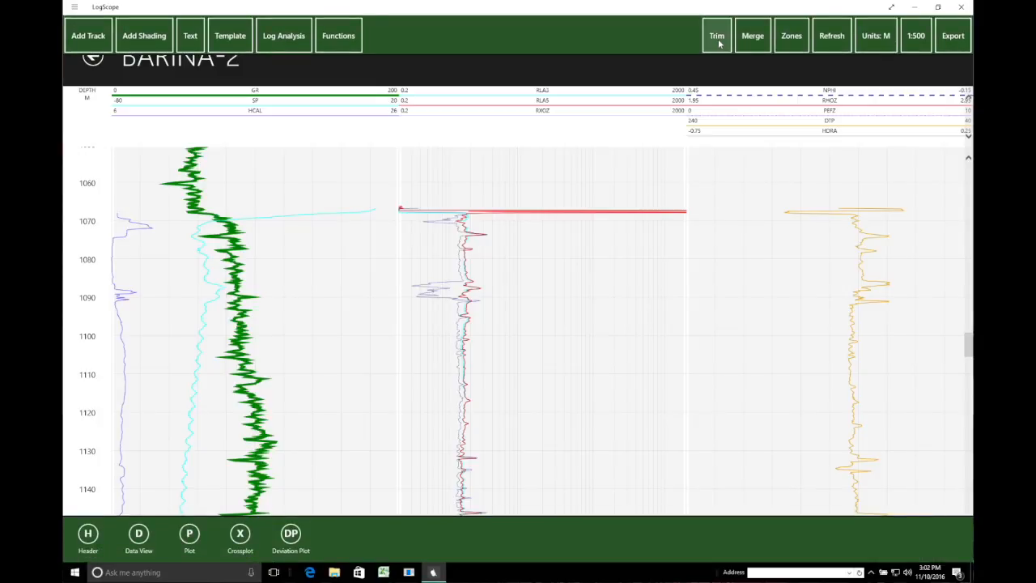
left_click(542, 111)
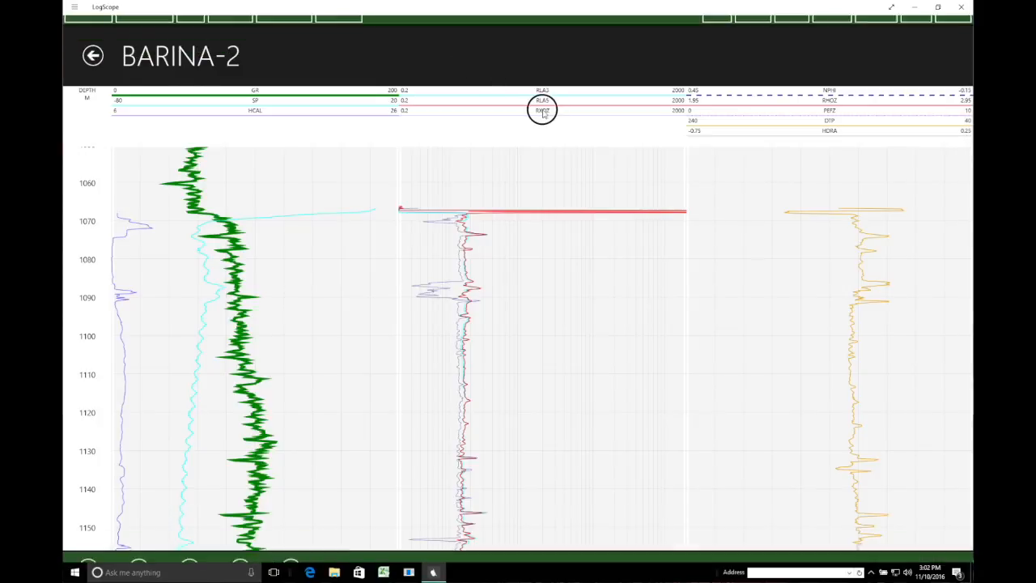
right_click(789, 49)
left_click(655, 37)
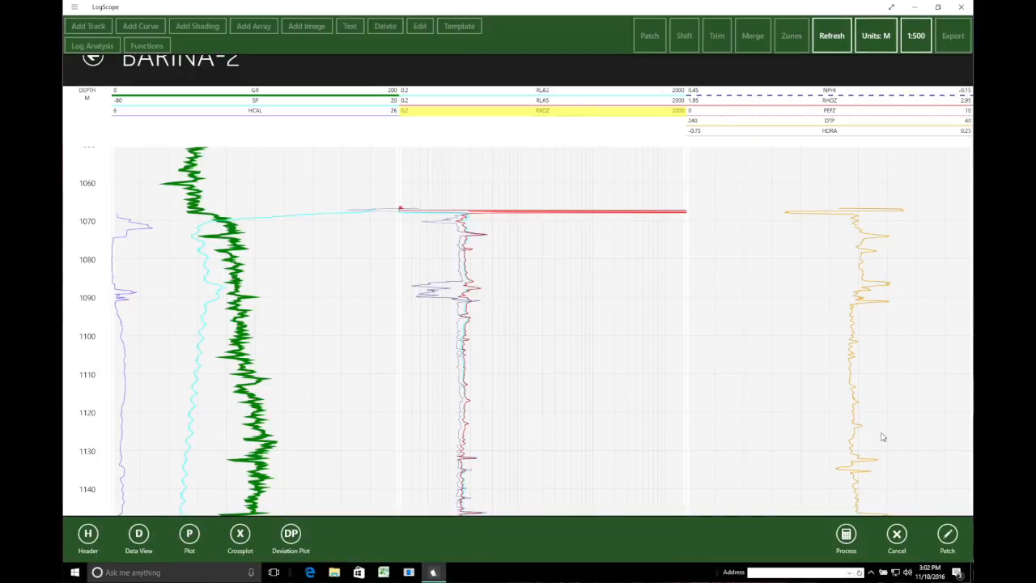
left_click(948, 536)
left_click(483, 196)
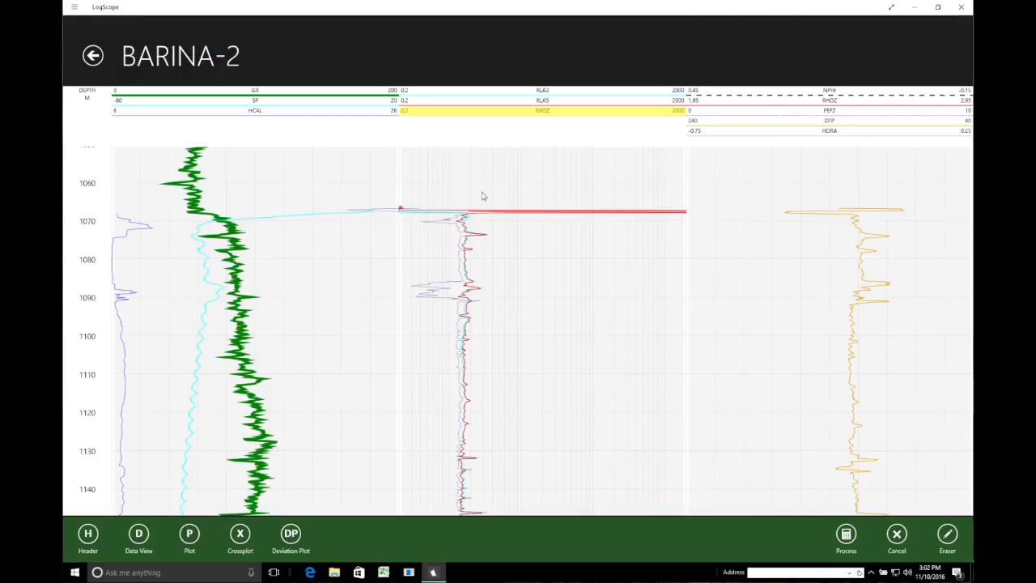
left_click(482, 191)
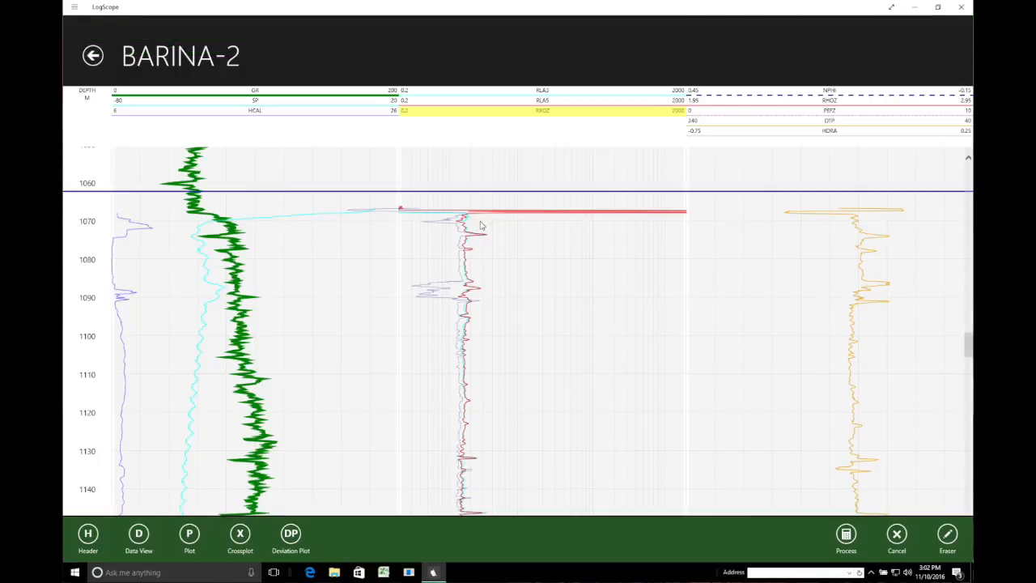
left_click(479, 217)
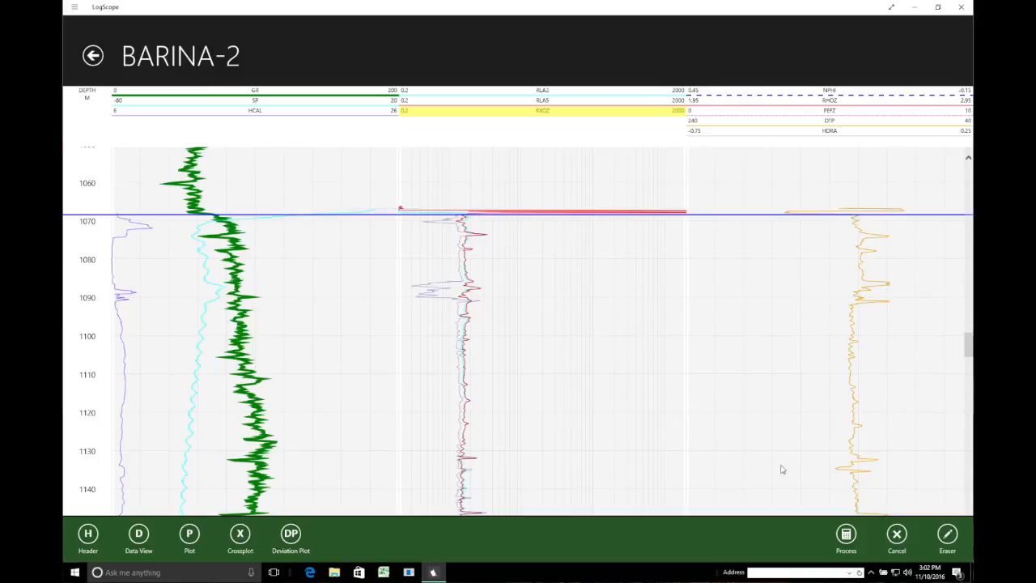
left_click(847, 536)
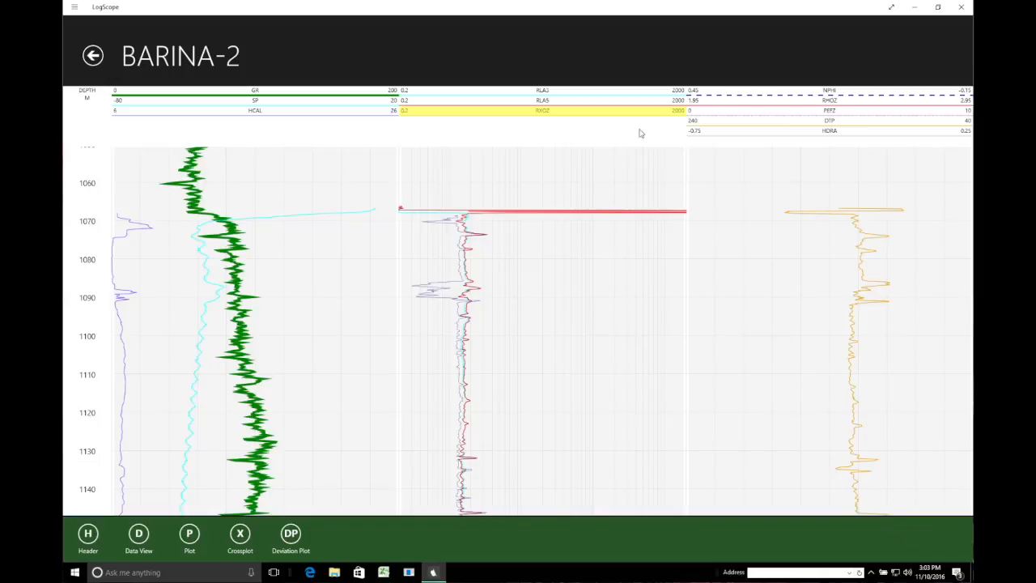
- Patch-erase the RLA5 casing spike so the curve starts near 1067 m
right_click(608, 54)
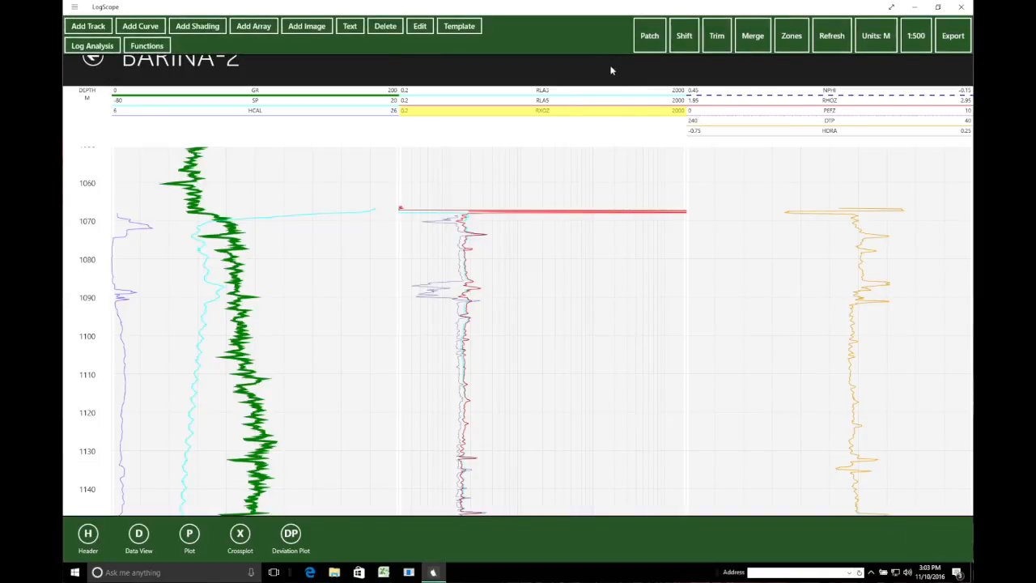
left_click(555, 105)
left_click(553, 101)
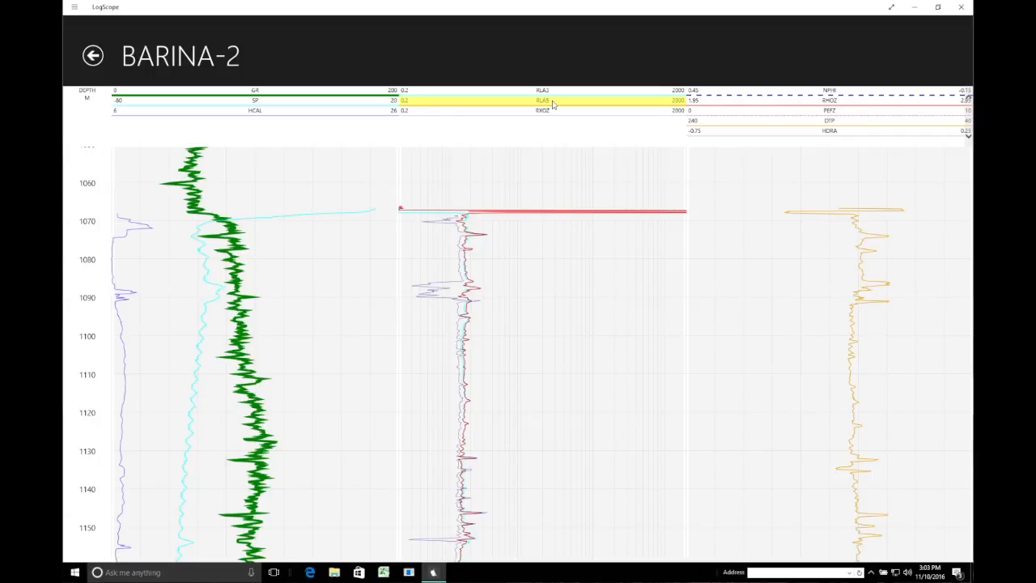
right_click(621, 46)
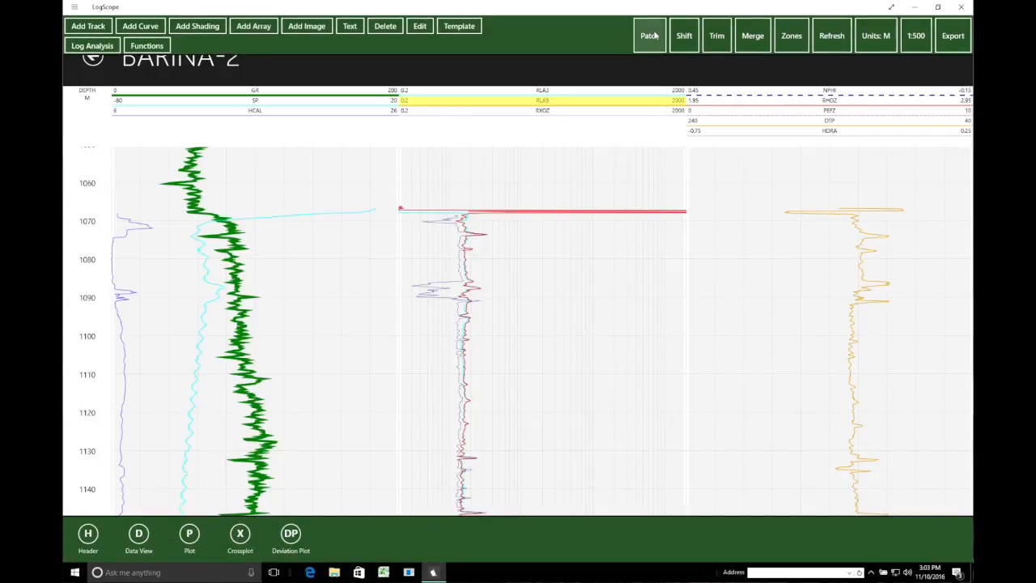
left_click(654, 36)
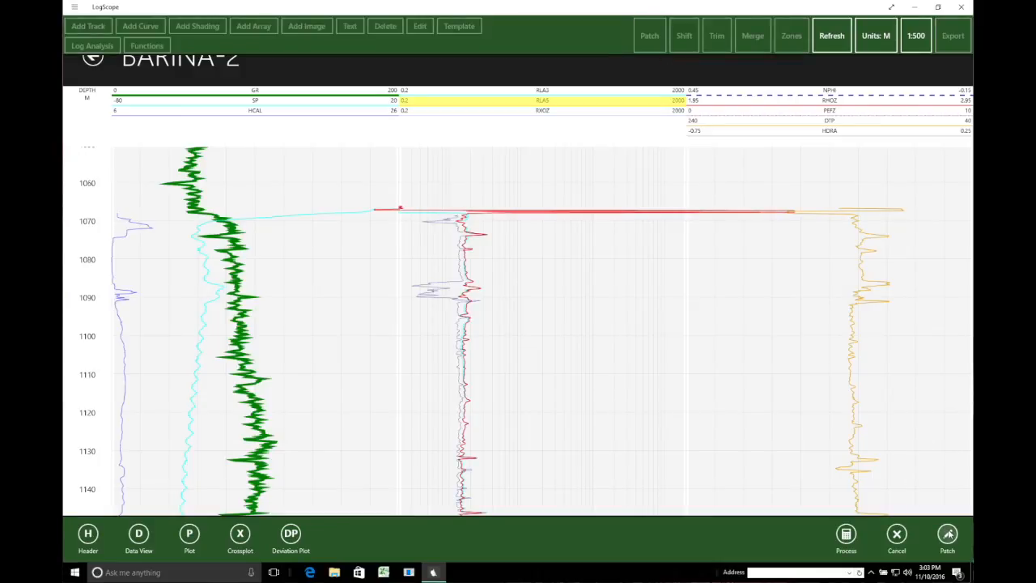
left_click(947, 532)
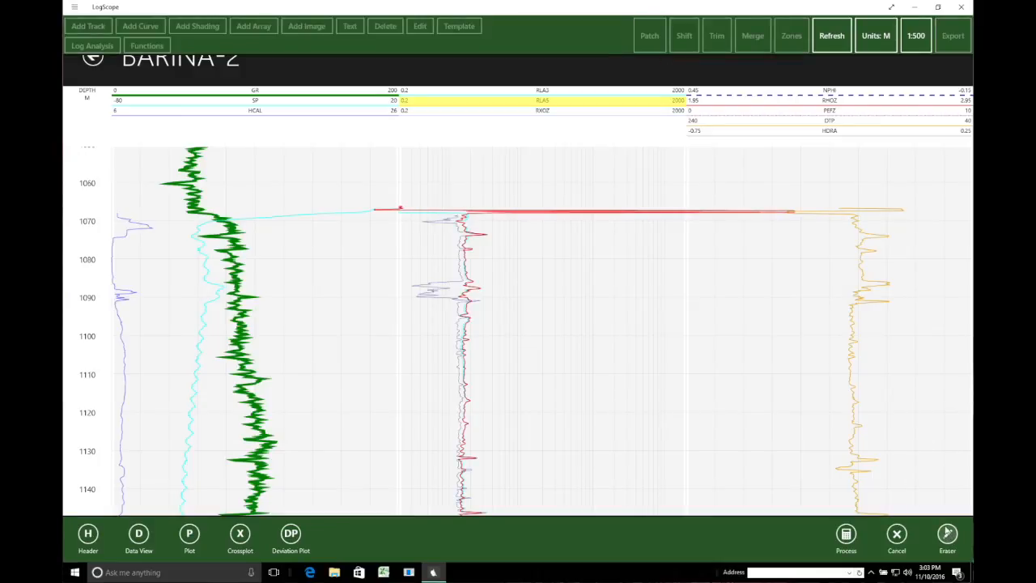
left_click(509, 191)
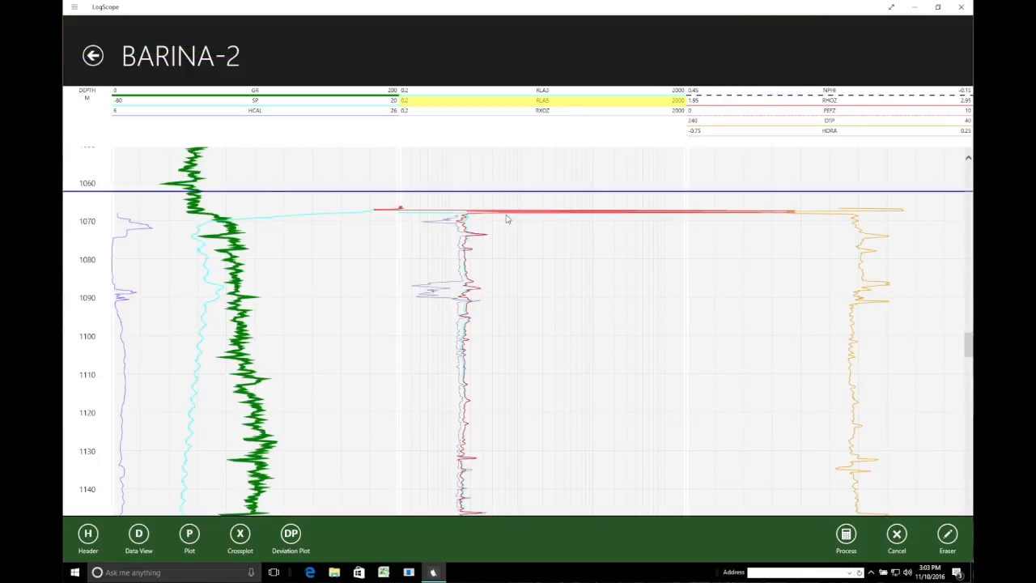
left_click(507, 215)
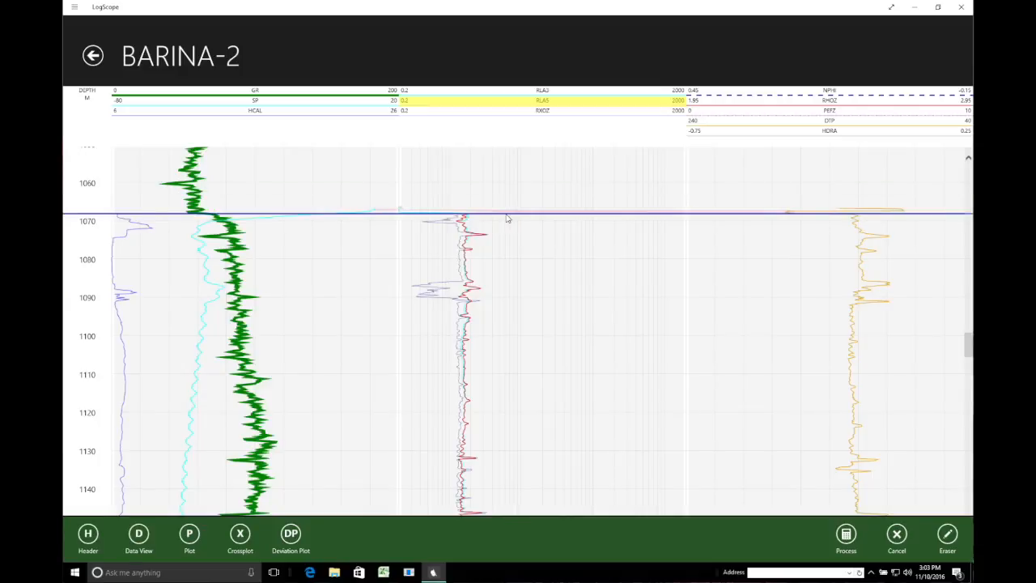
left_click(847, 537)
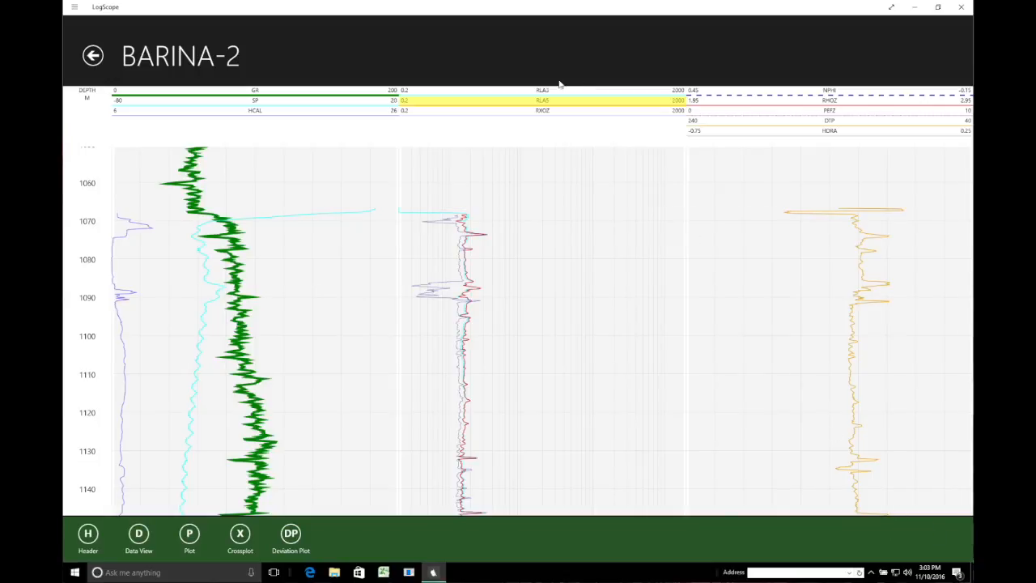
left_click(545, 90)
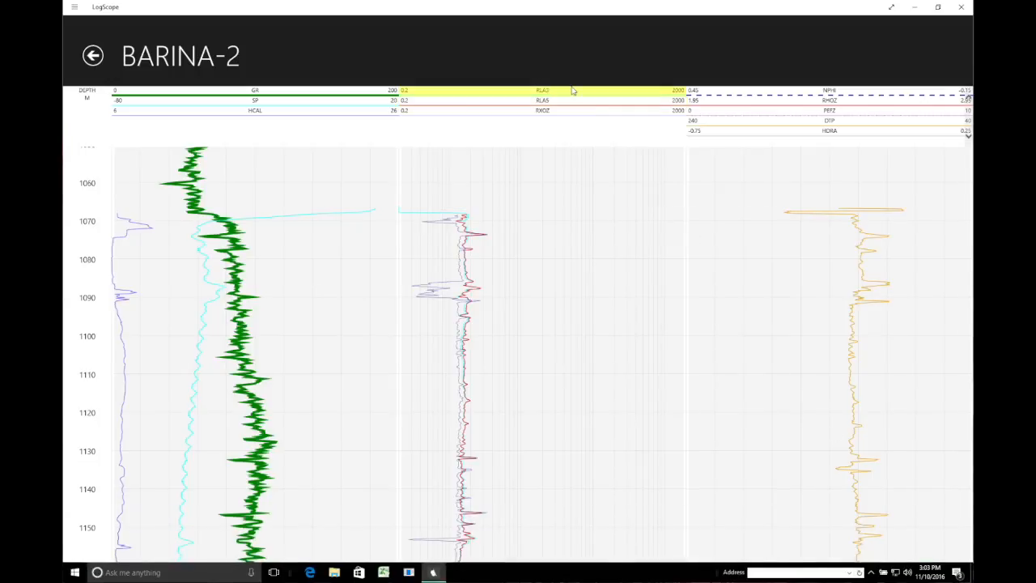
right_click(581, 37)
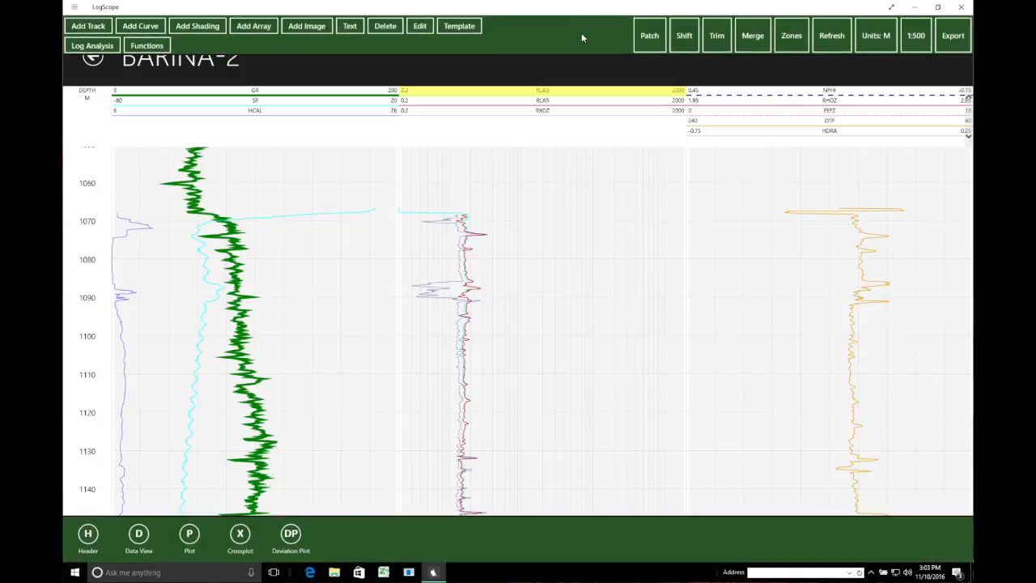
left_click(650, 36)
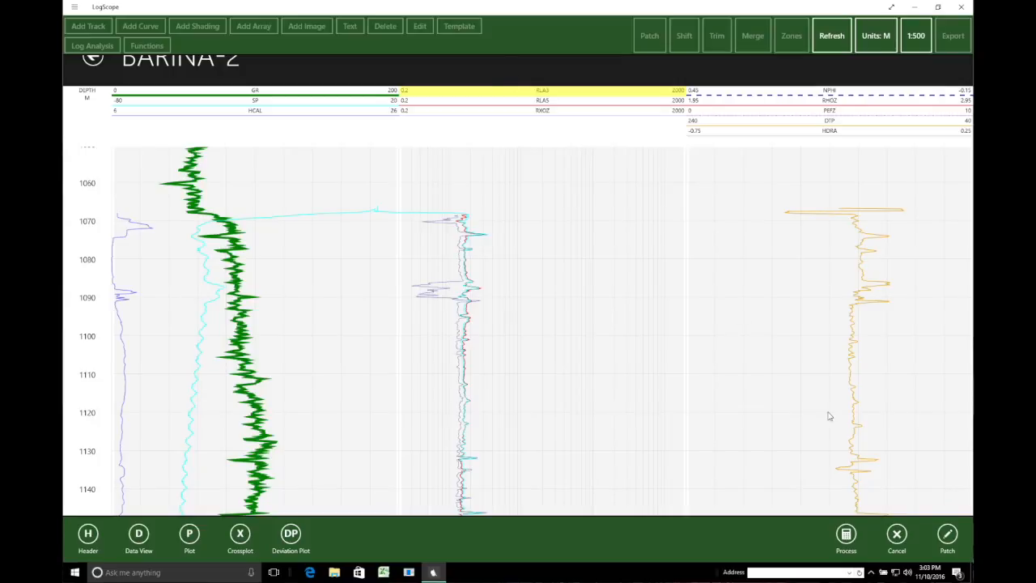
left_click(949, 536)
left_click(481, 206)
left_click(481, 207)
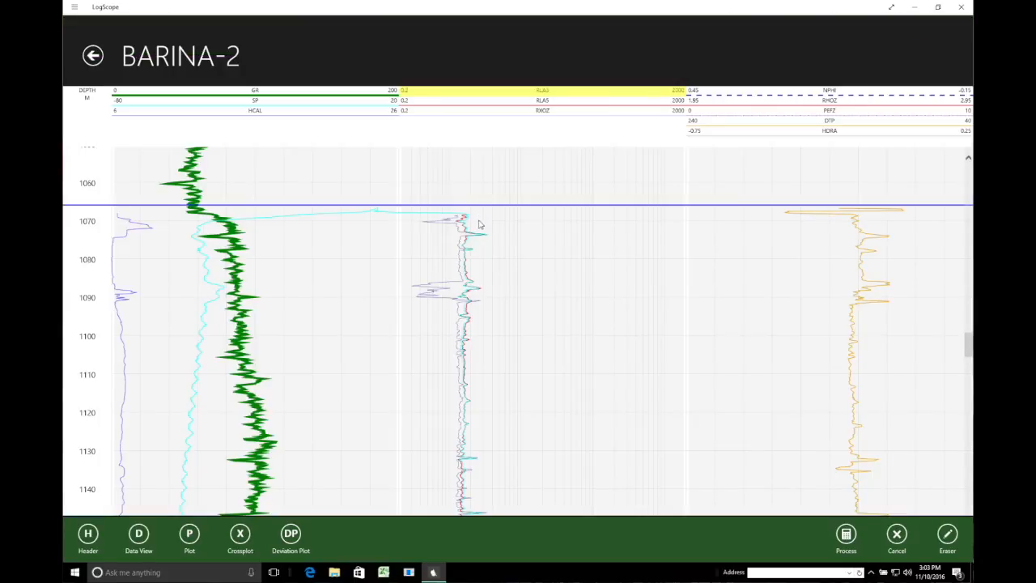
left_click(479, 217)
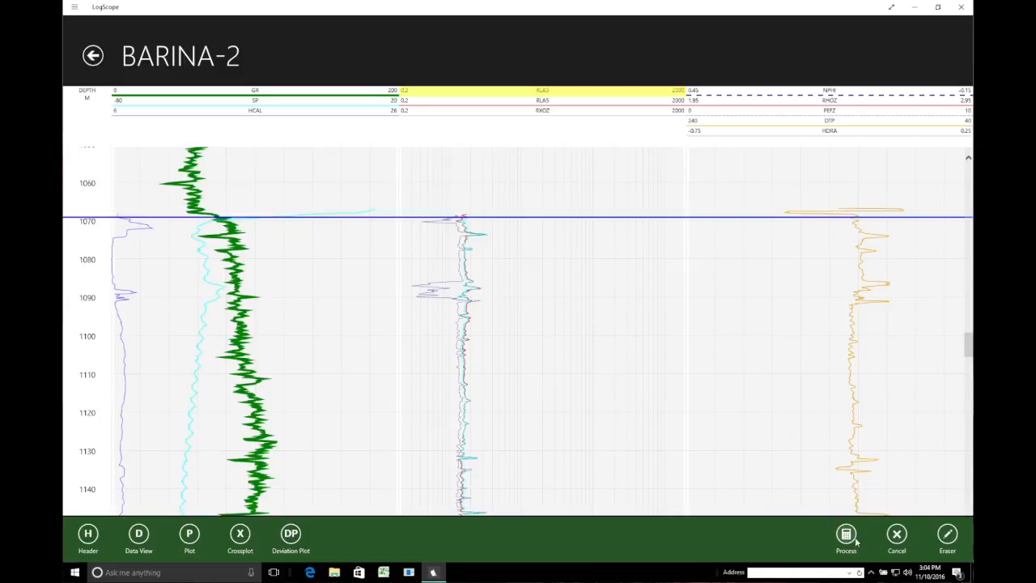
left_click(897, 536)
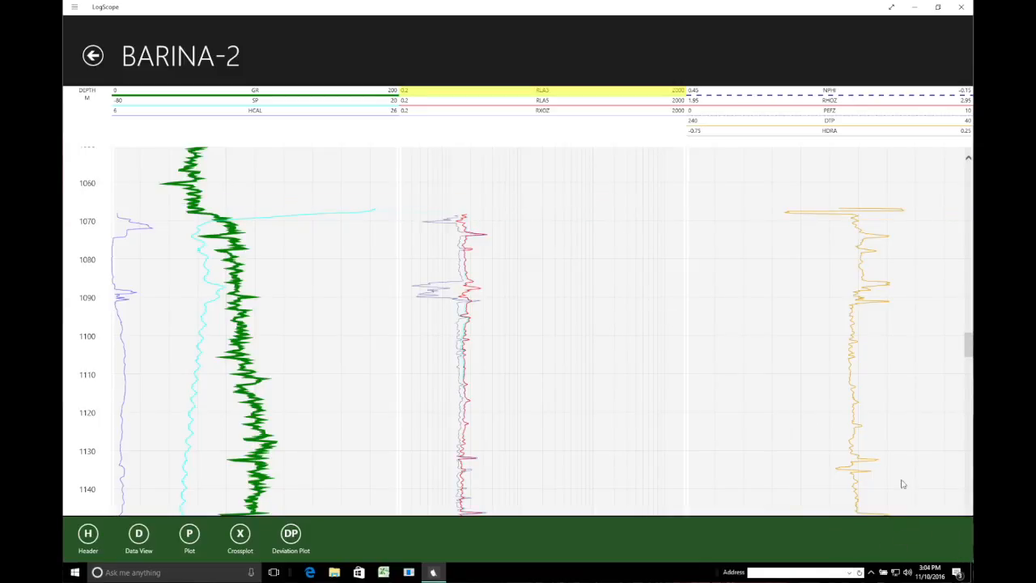
- Patch out the DTP casing readings above a boundary at about 1070 m
left_click(833, 123)
left_click(833, 123)
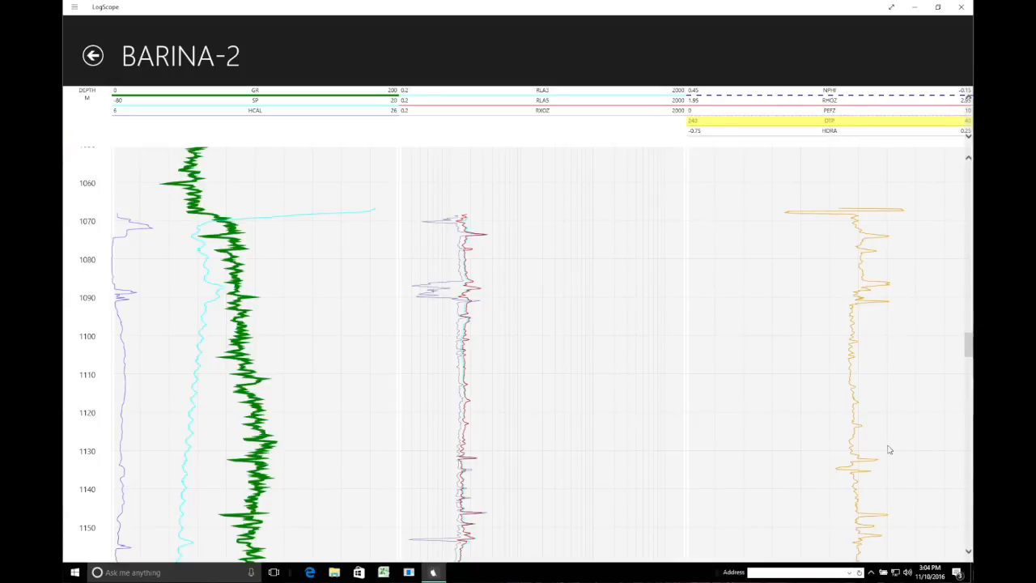
right_click(725, 48)
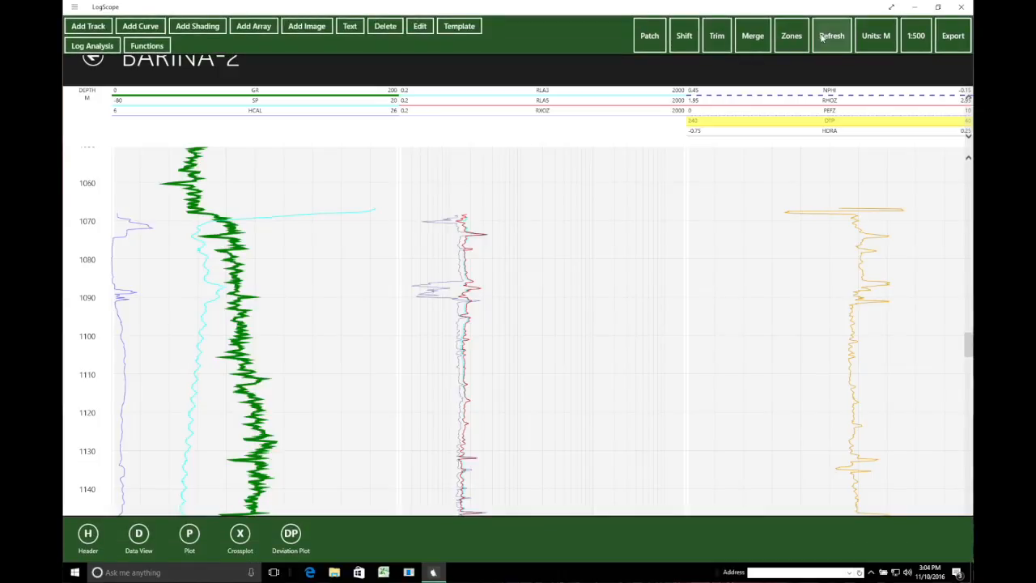
left_click(650, 37)
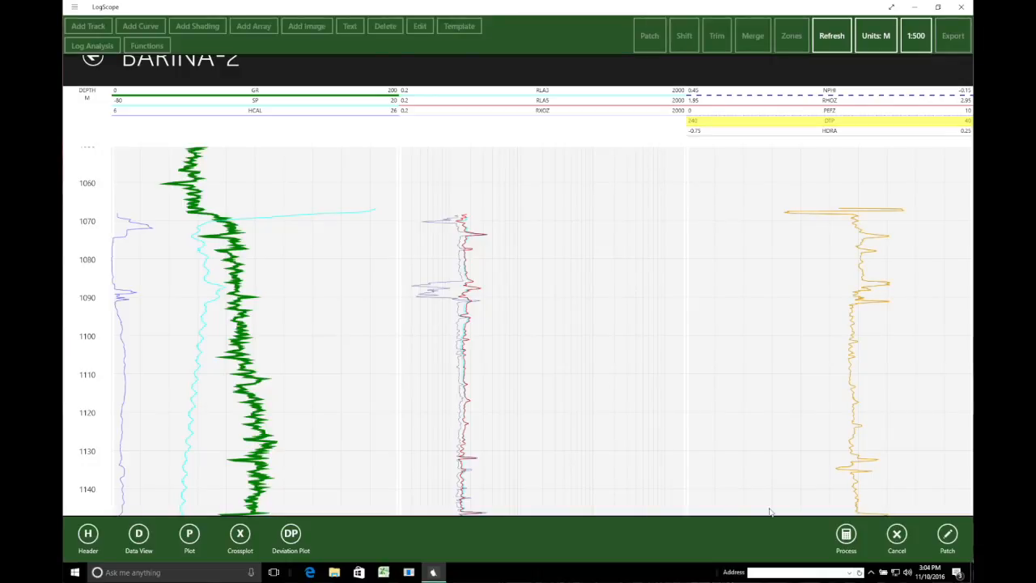
left_click(949, 536)
left_click(862, 201)
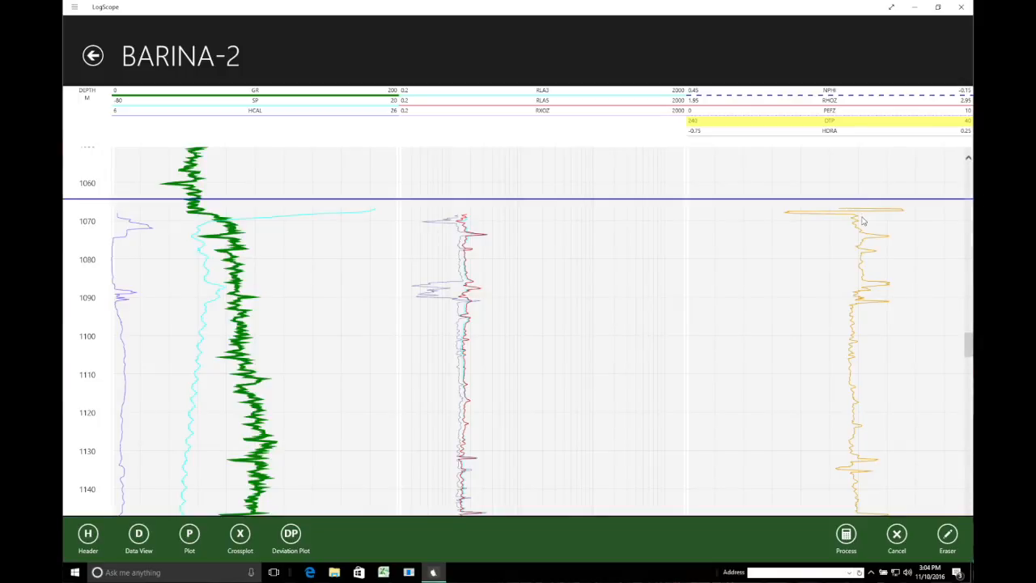
scroll(863, 218, "up", 1)
left_click(863, 218)
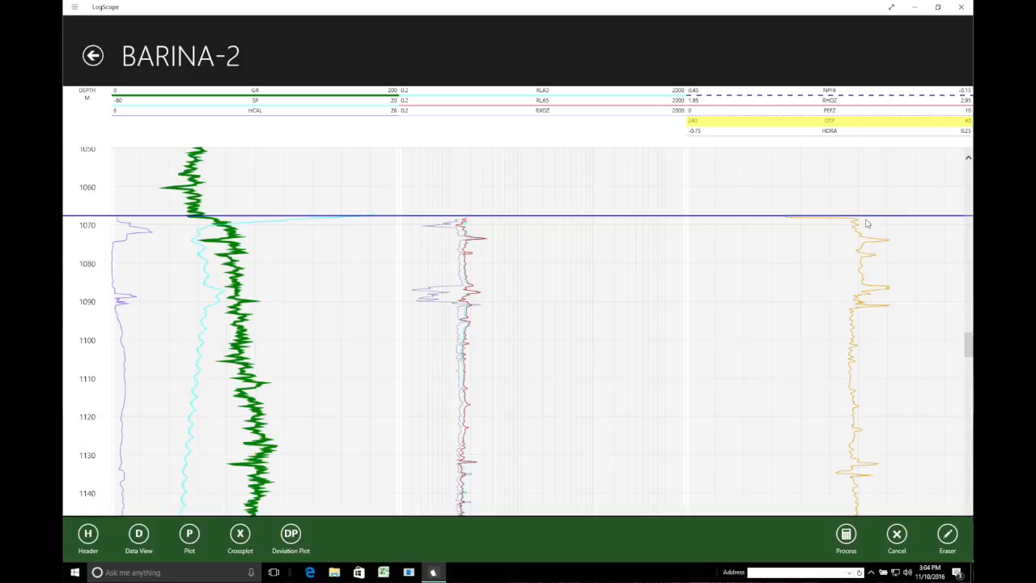
scroll(866, 225, "down", 1)
scroll(865, 223, "down", 1)
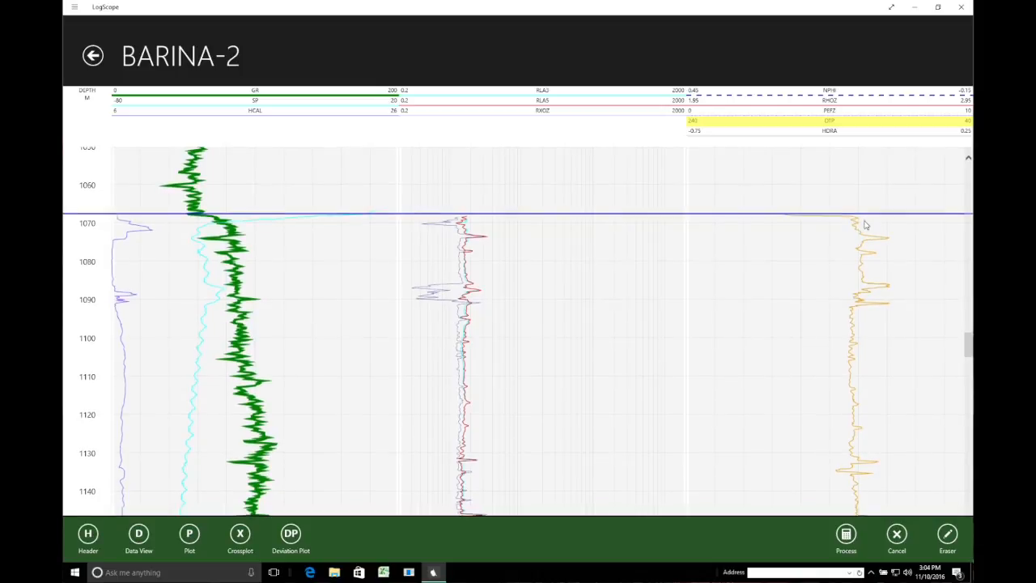
left_click(865, 218)
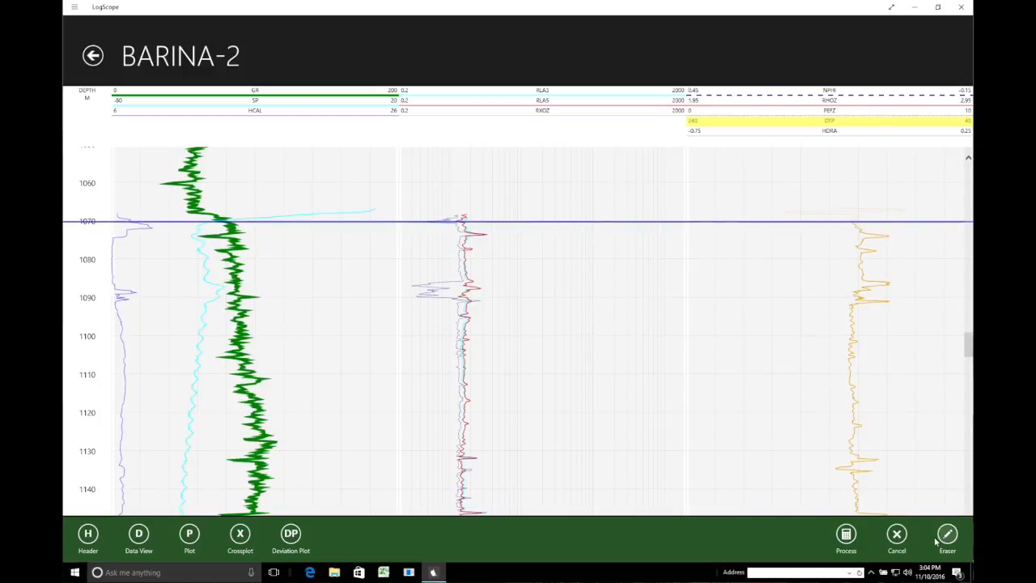
left_click(846, 534)
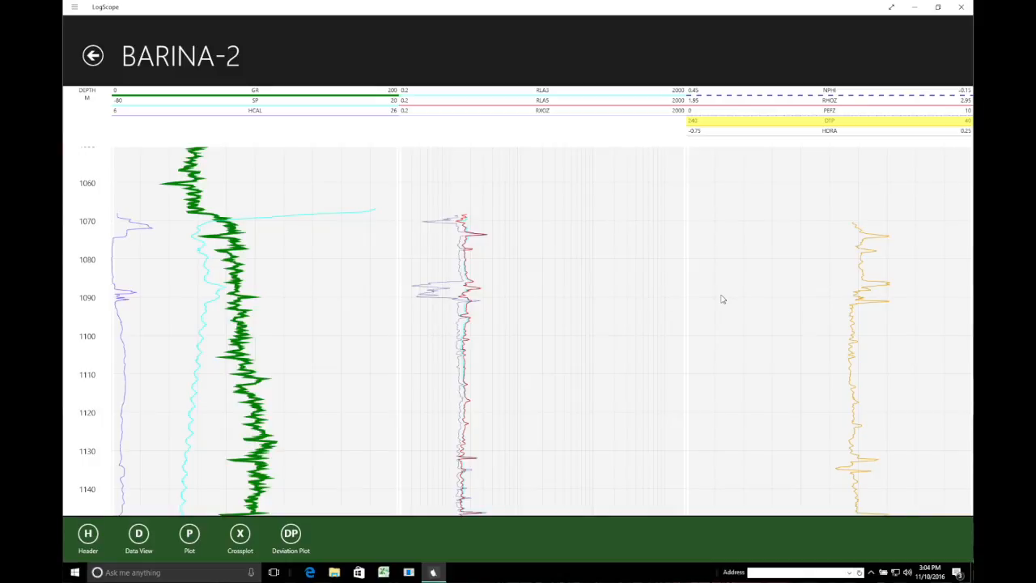
- Change the SP curve's line colour from cyan to black
left_click(258, 100)
left_click(256, 101)
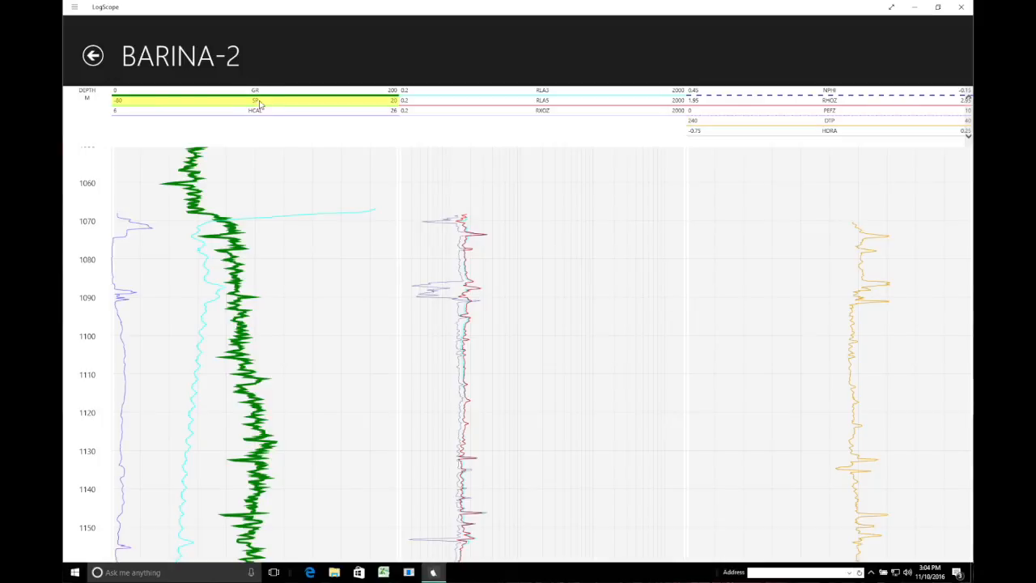
right_click(366, 42)
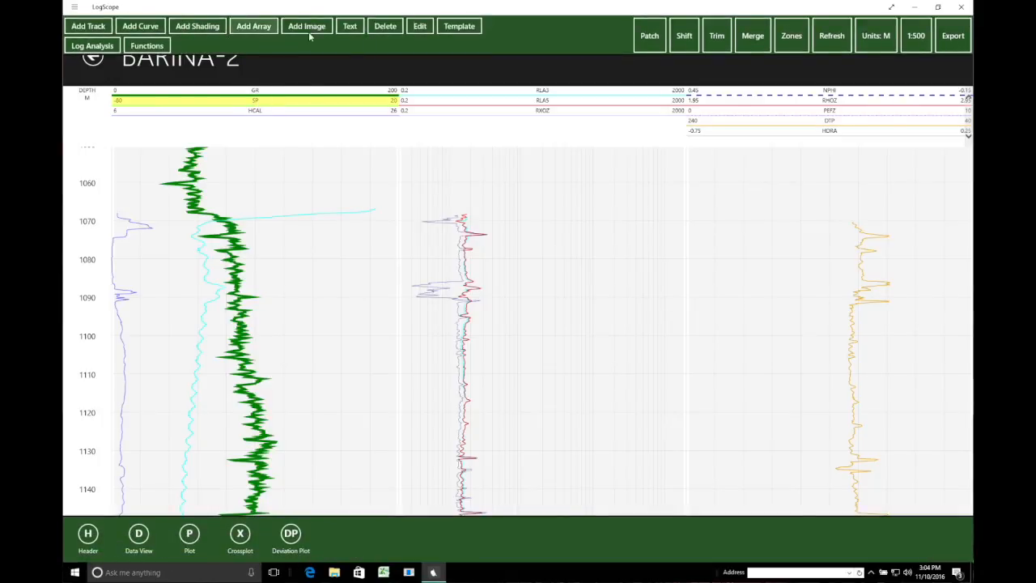
left_click(419, 29)
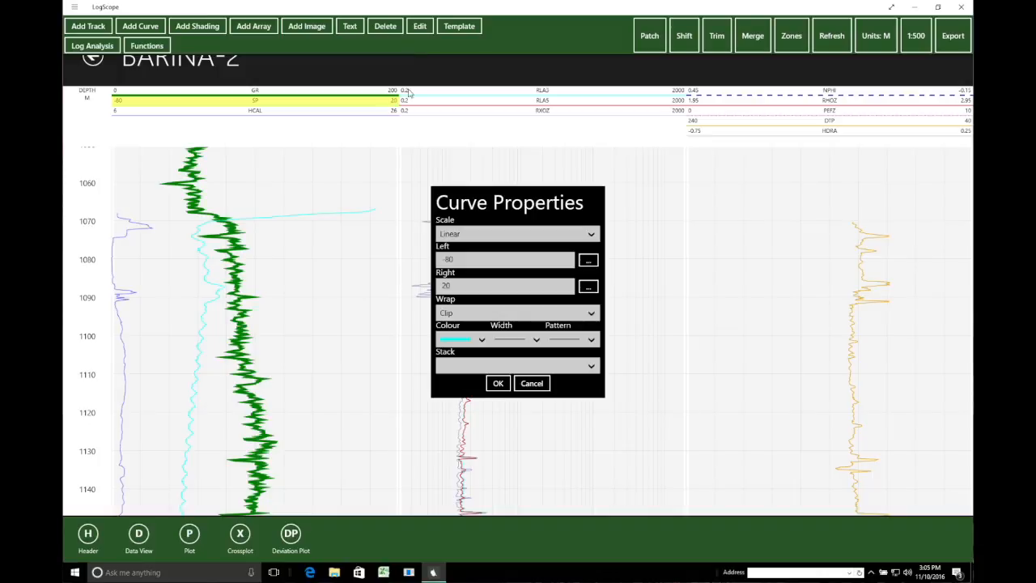
left_click(483, 342)
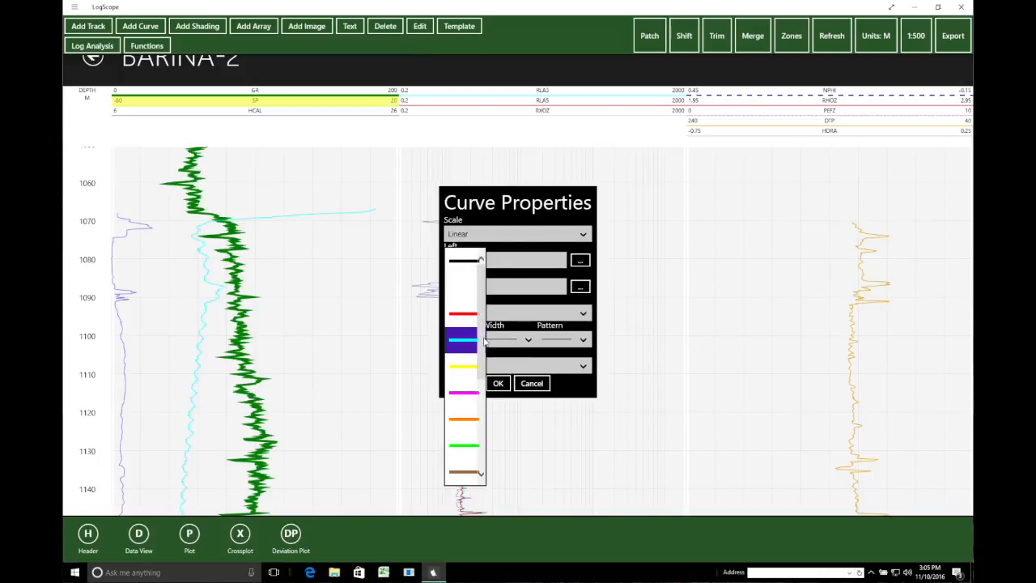
left_click(461, 261)
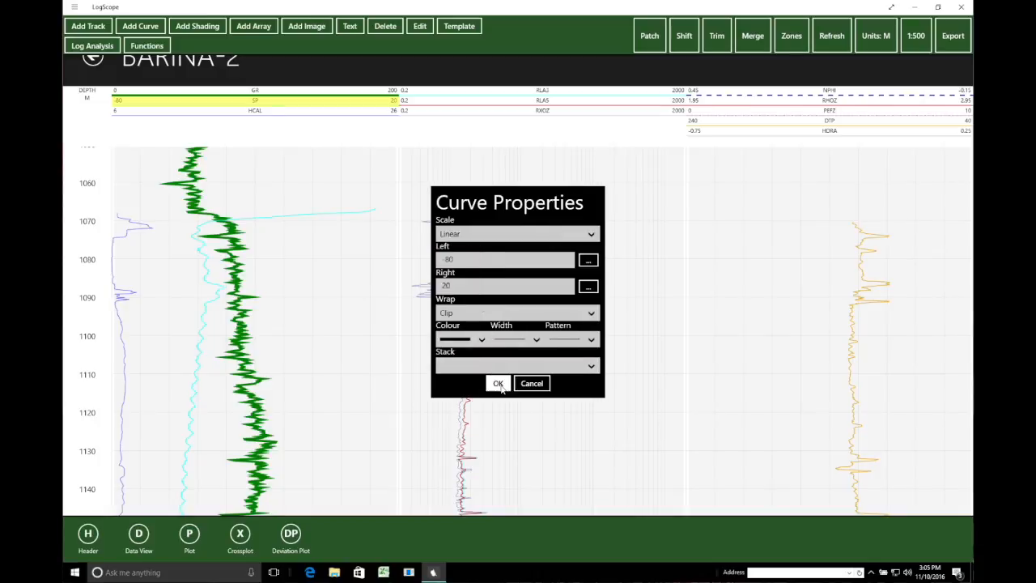
left_click(500, 385)
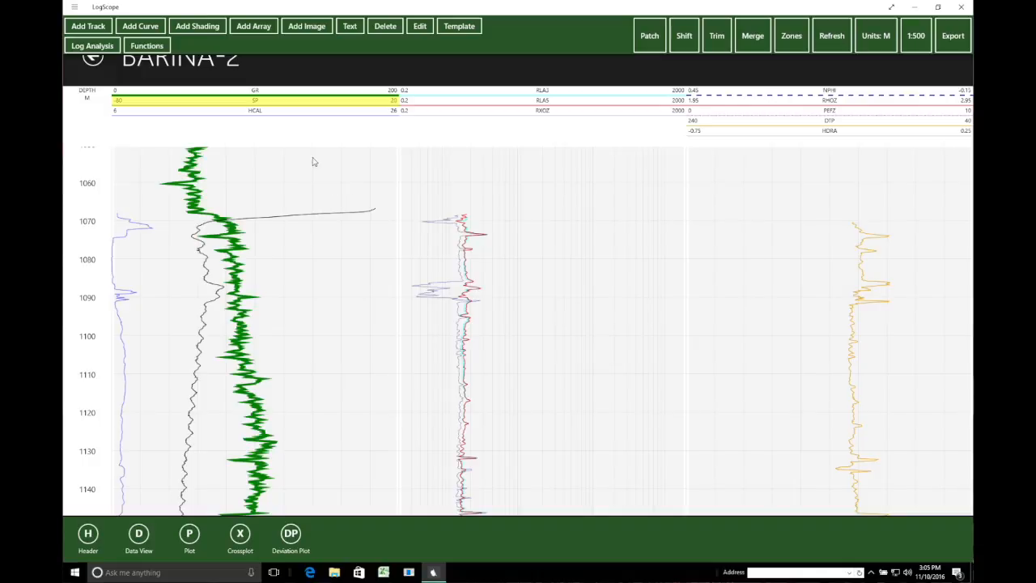
left_click(655, 37)
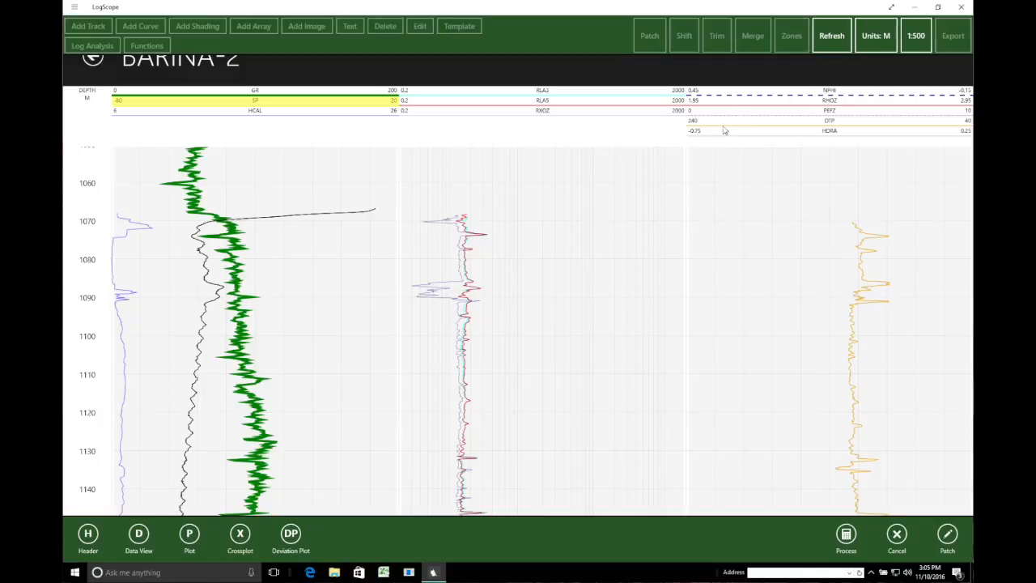
- Set the SP patch boundary at about 1070 m and process the erase
left_click(951, 534)
left_click(269, 195)
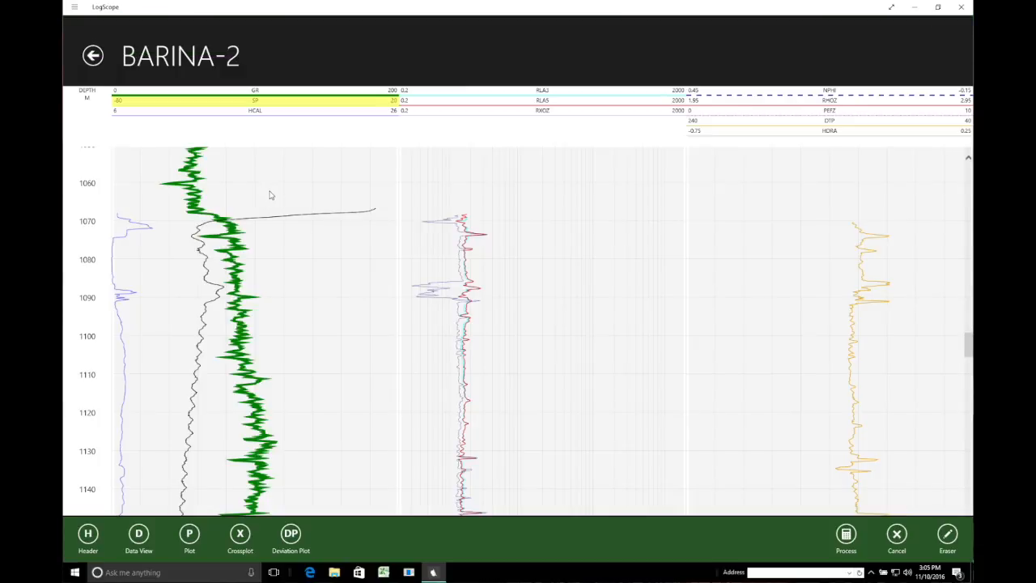
left_click(271, 195)
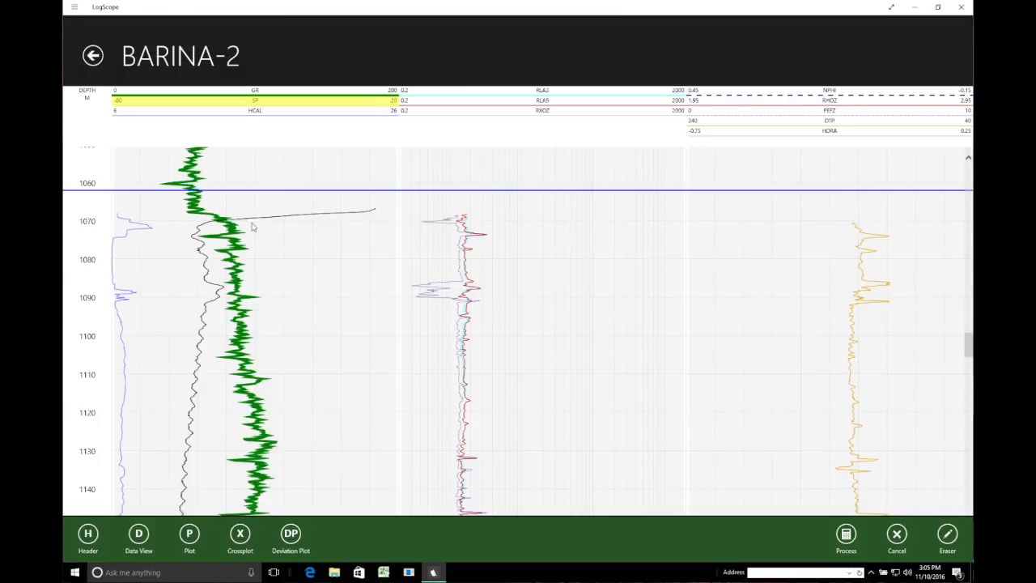
left_click(251, 223)
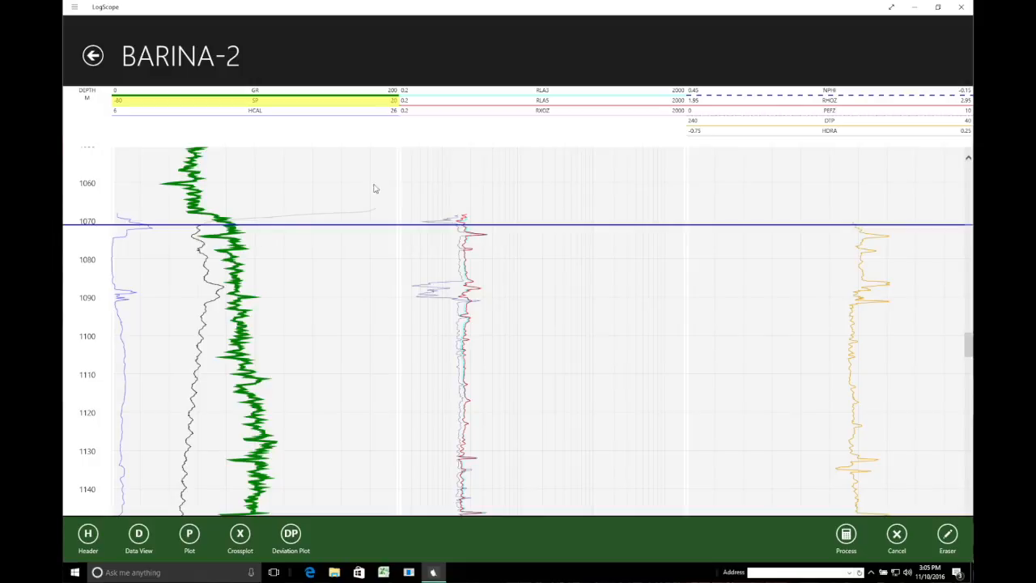
left_click(846, 534)
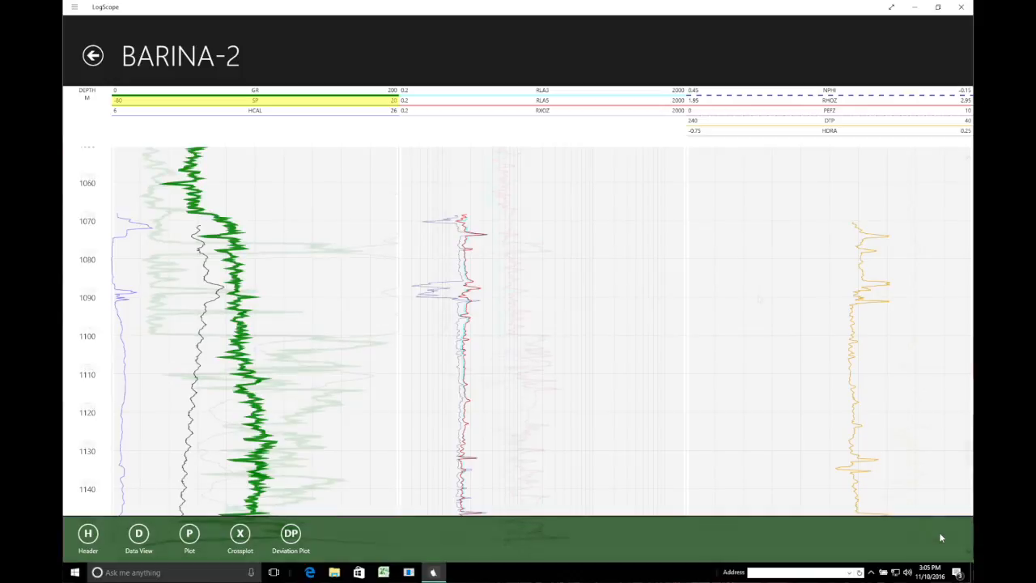
- Scroll down to about 1850 m and read curve values near 1861 m
scroll(760, 300, "down", 6)
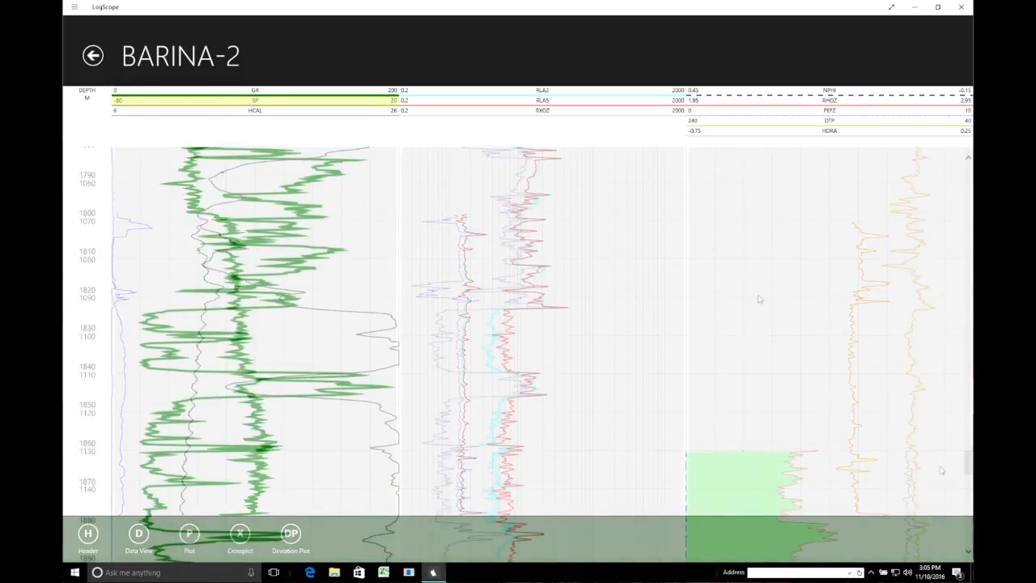
scroll(759, 300, "down", 3)
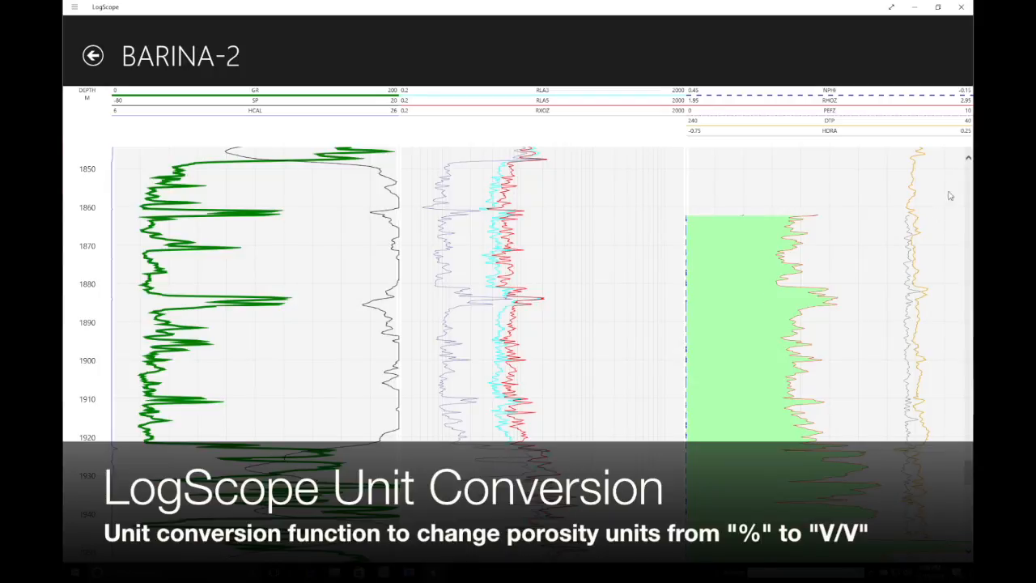
right_click(752, 235)
left_click(752, 233)
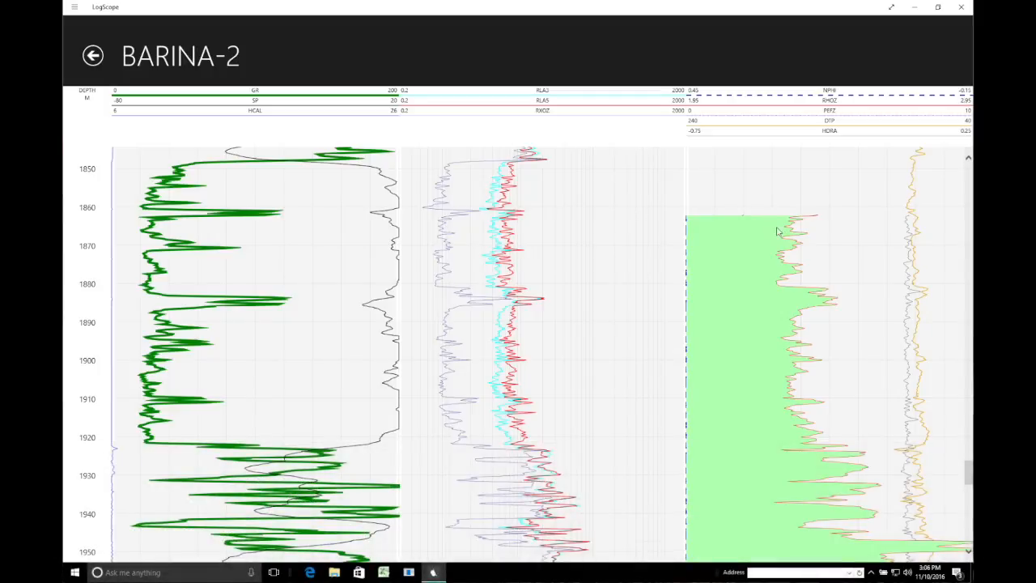
right_click(766, 204)
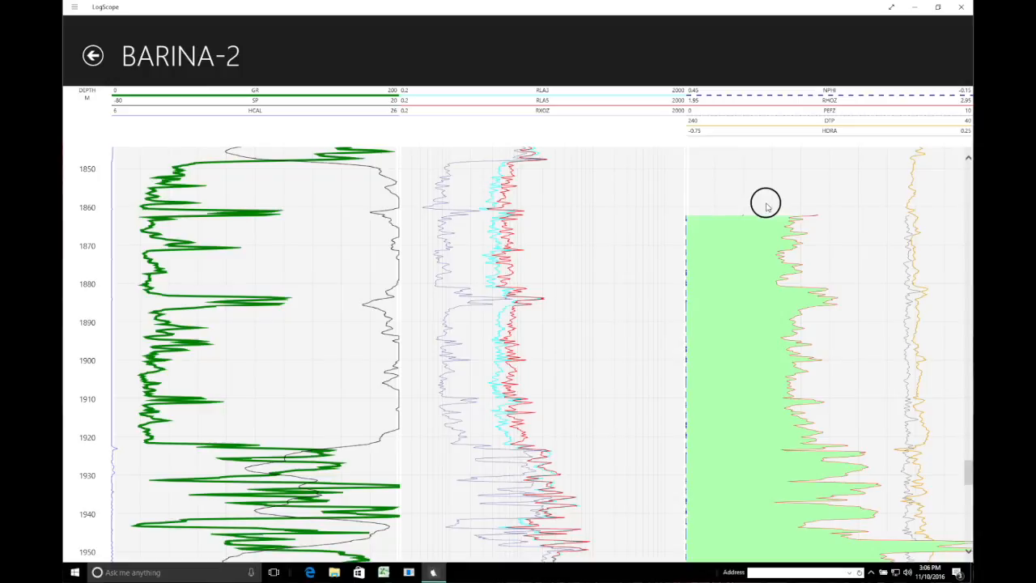
left_click_drag(766, 204, 767, 251)
right_click(599, 46)
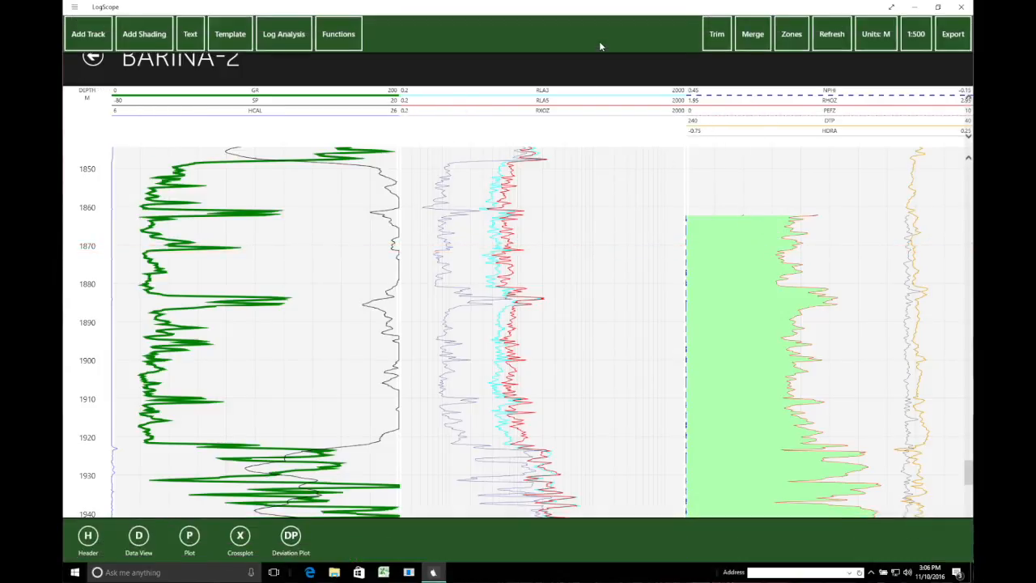
- Run Unit Conversion on NPHI from % to V/V, with output written back to NPHI
left_click(356, 35)
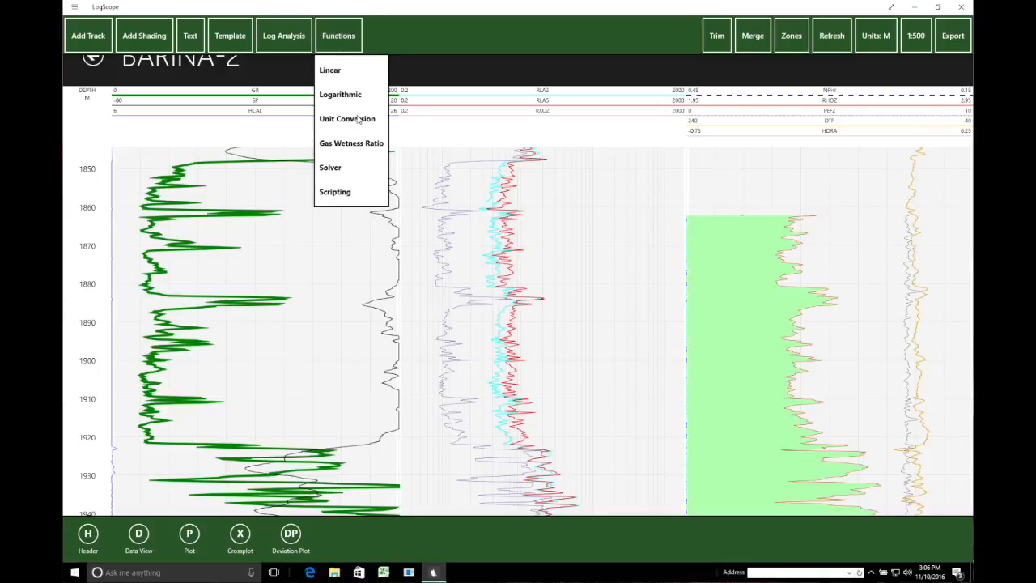
left_click(359, 122)
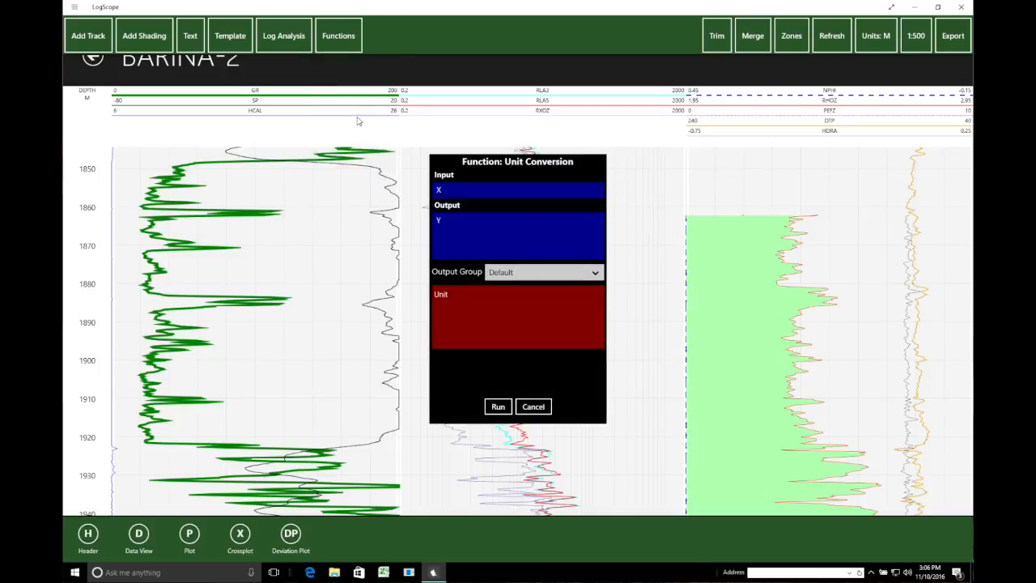
left_click(588, 193)
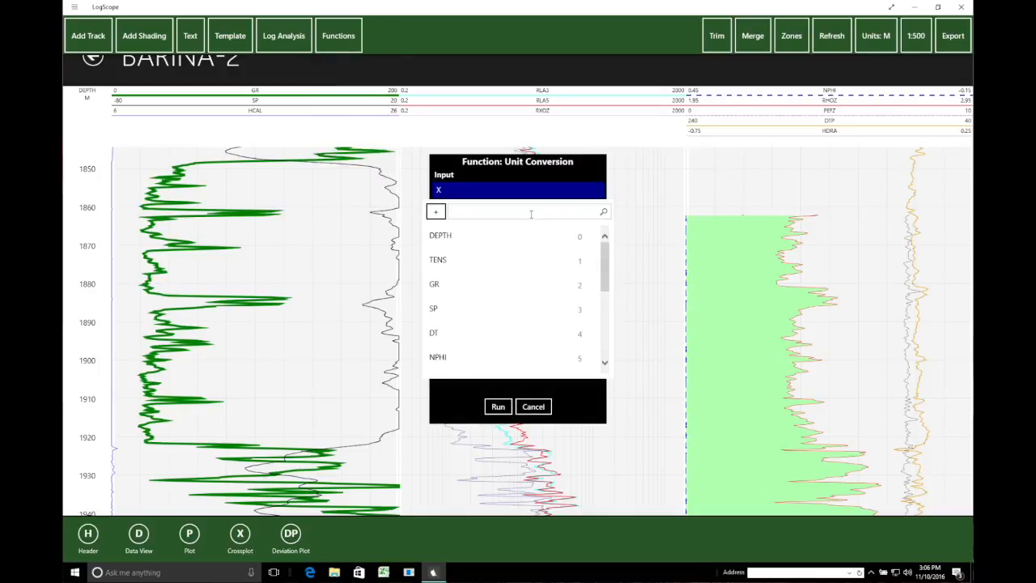
left_click(437, 360)
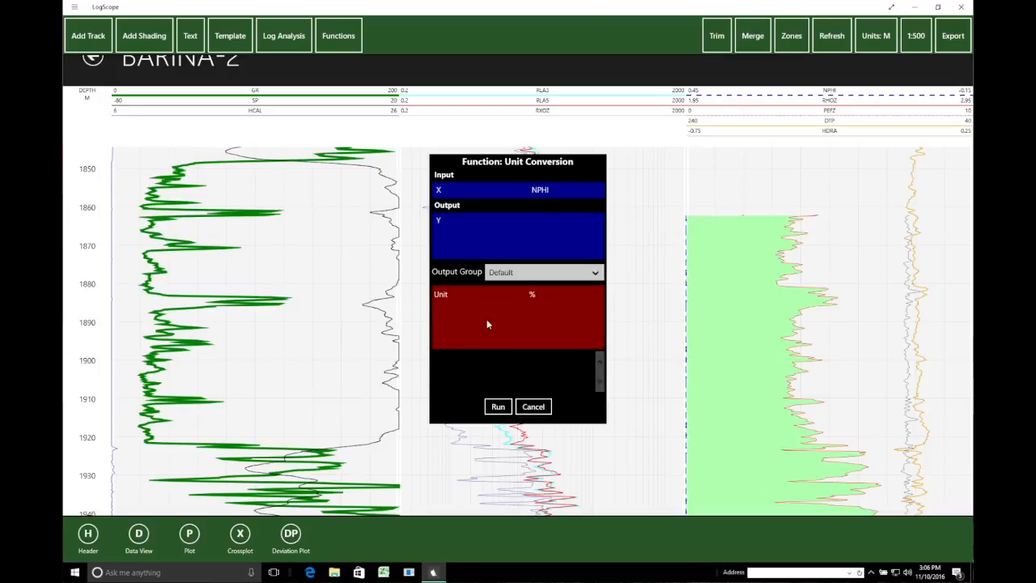
left_click(547, 225)
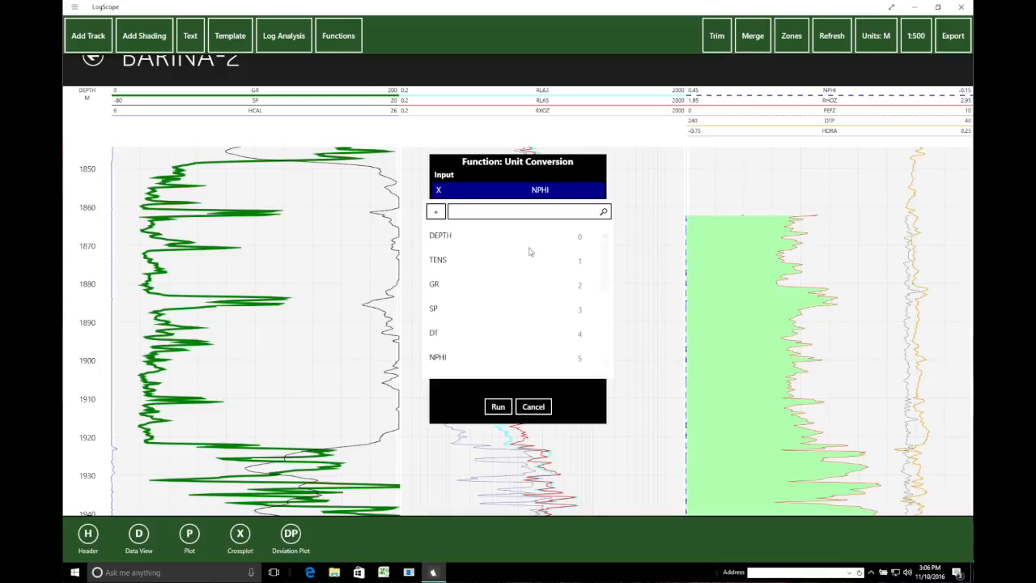
left_click(447, 357)
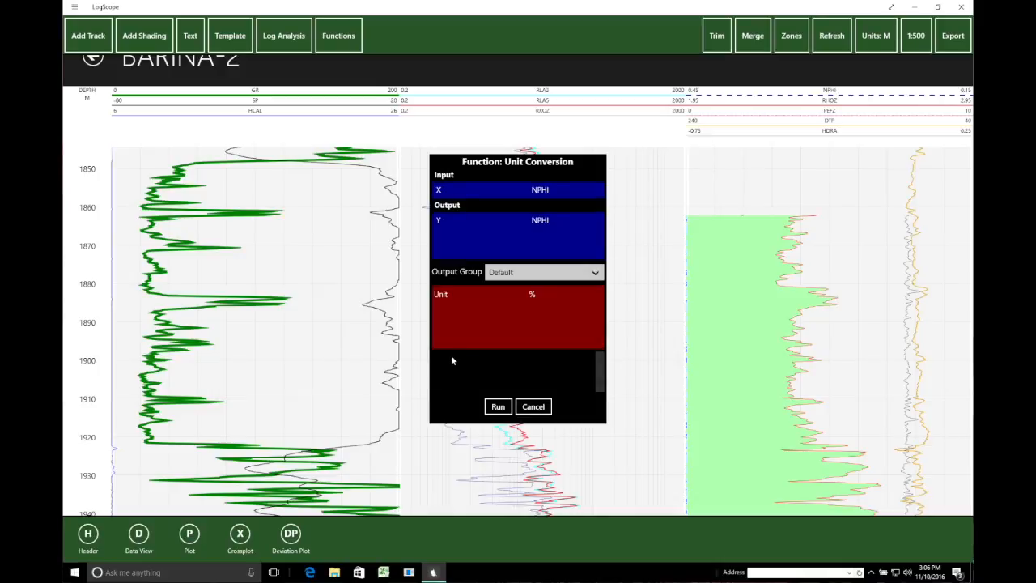
left_click(537, 297)
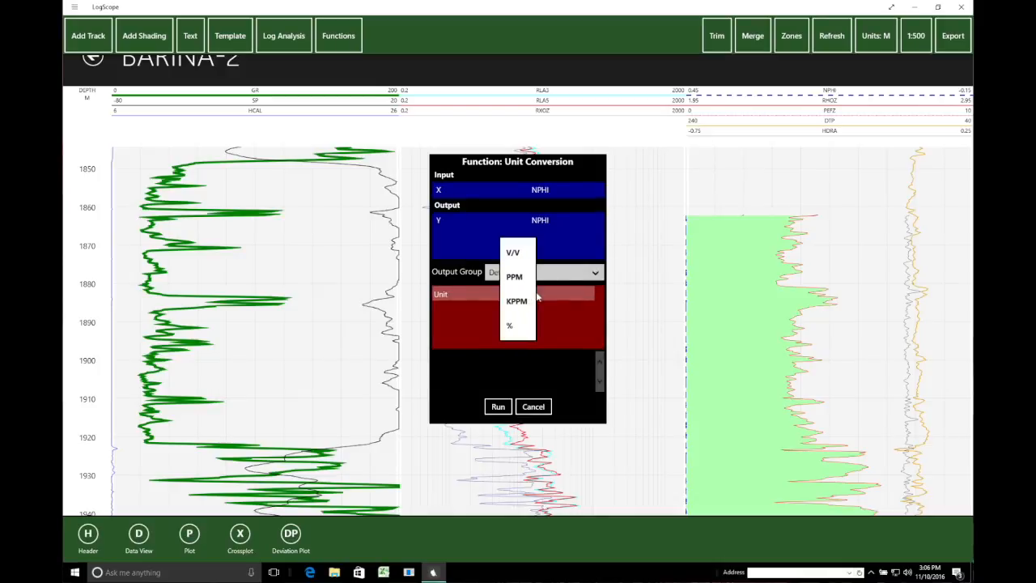
left_click(515, 253)
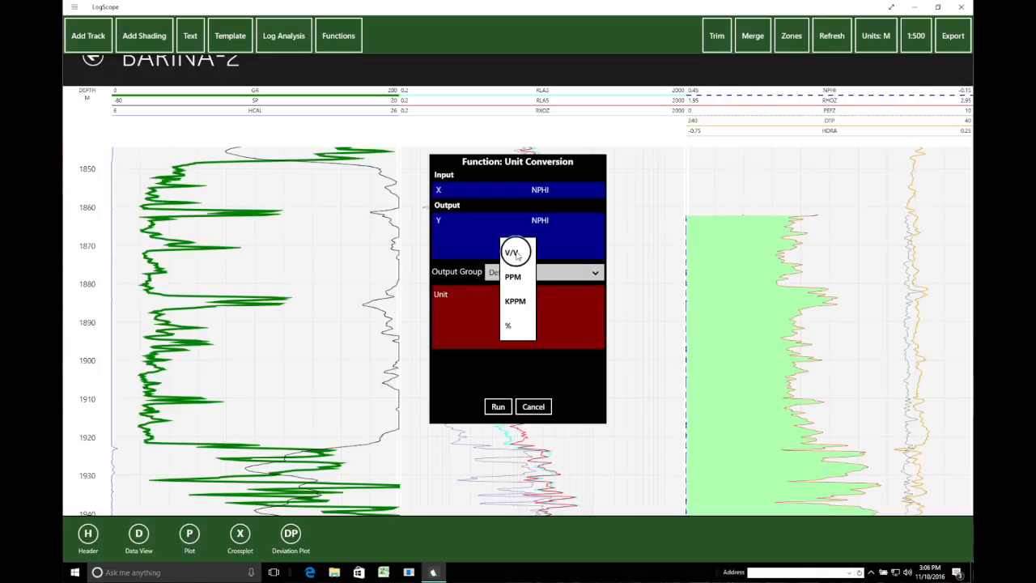
left_click(498, 406)
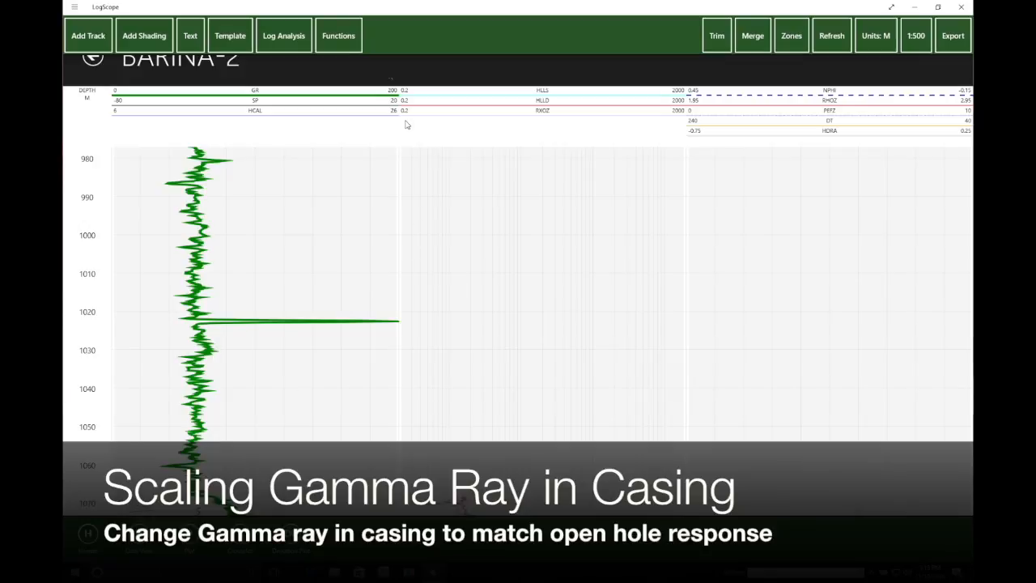
- Start a Linear function calculation with a new output group pre-populated from the log's depth range
left_click(339, 36)
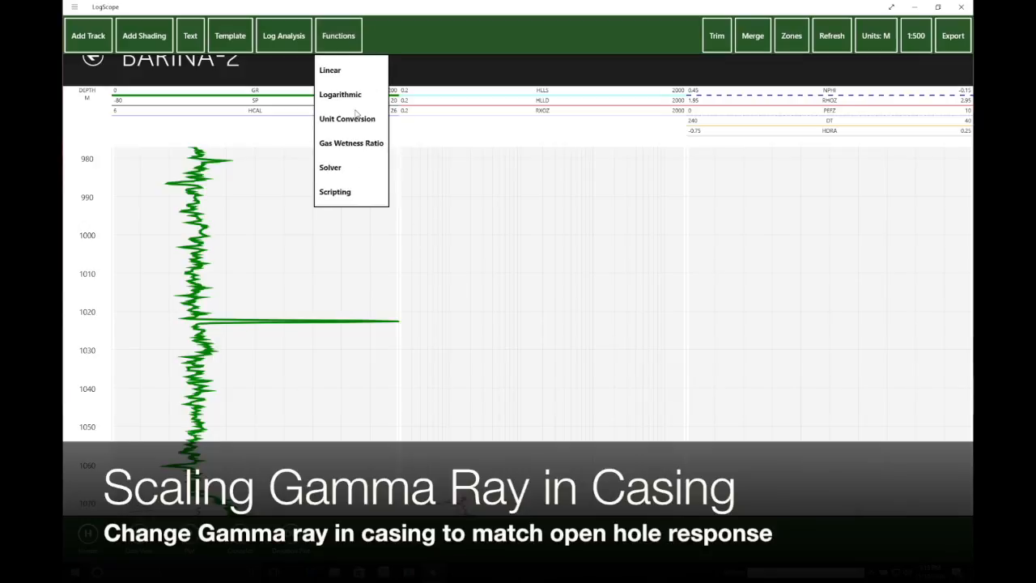
left_click(329, 70)
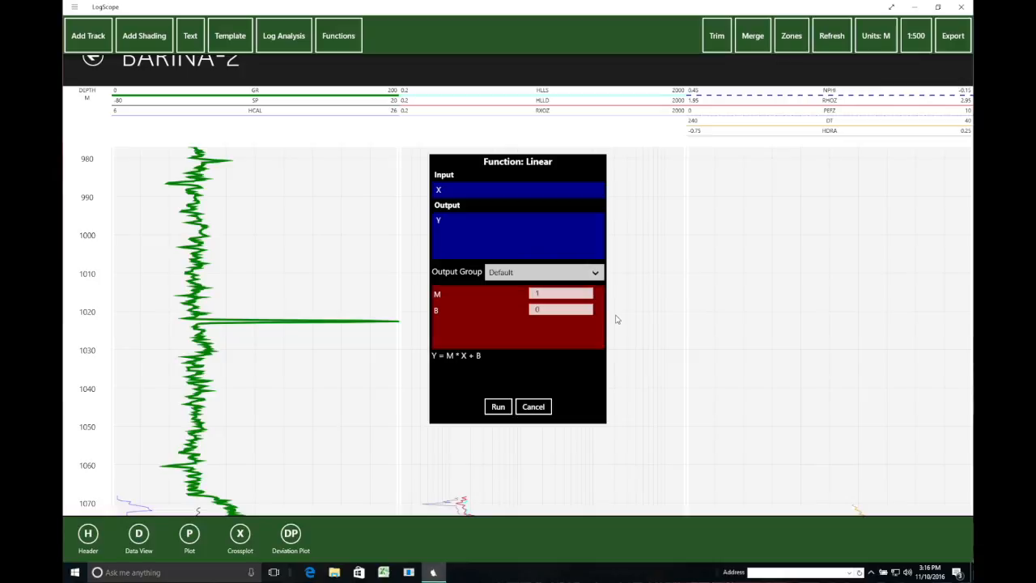
left_click(597, 273)
left_click(519, 295)
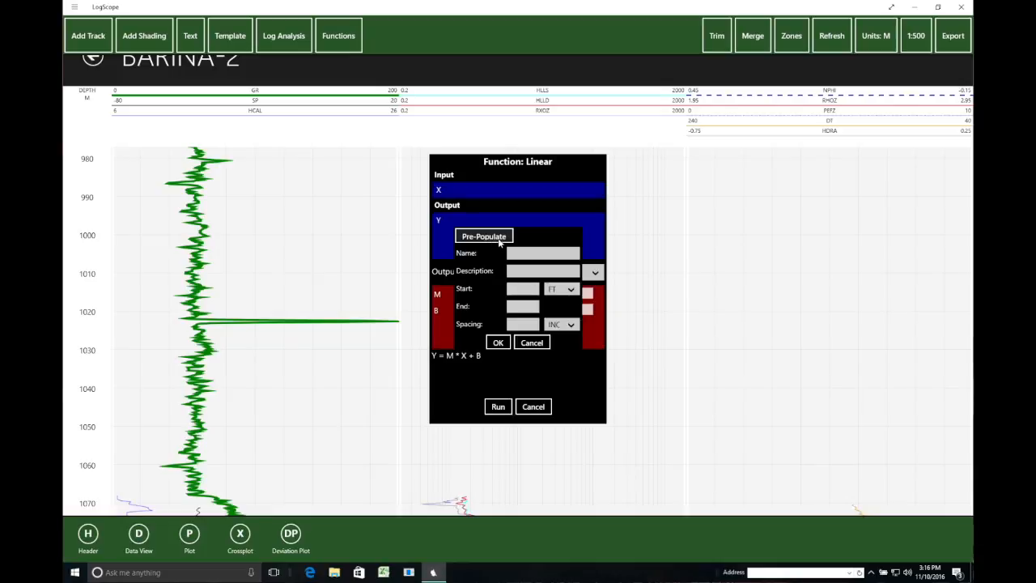
left_click(497, 236)
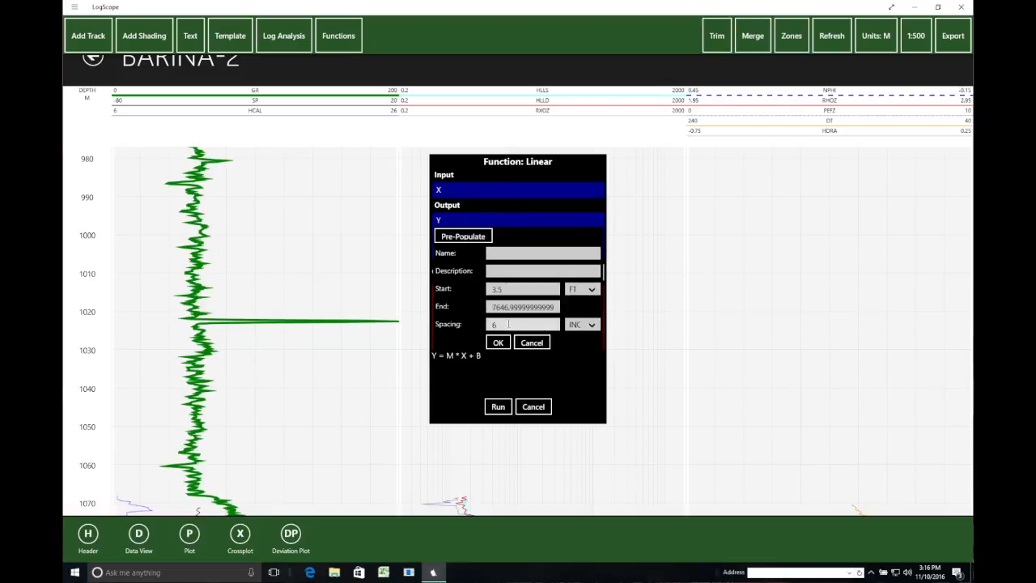
- Set the group's depth units to metres and end depth to 1068.42, and start naming it 'GR correct'
left_click(589, 290)
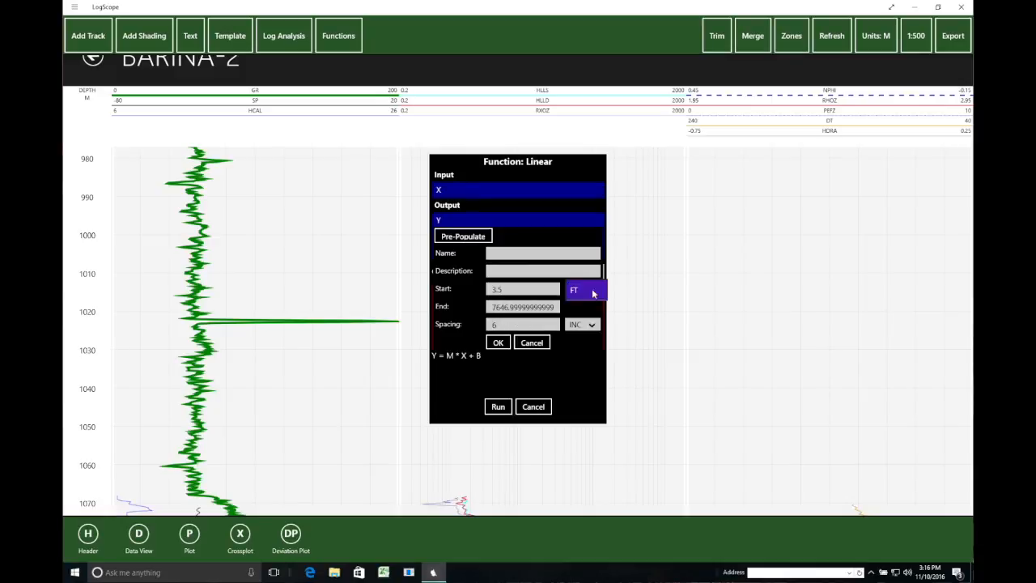
left_click(581, 313)
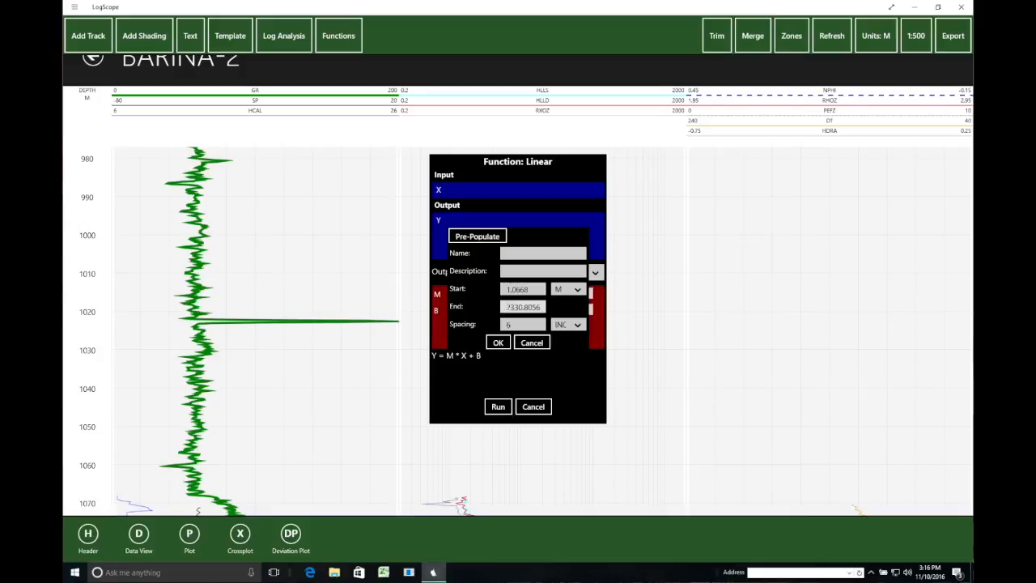
left_click(506, 310)
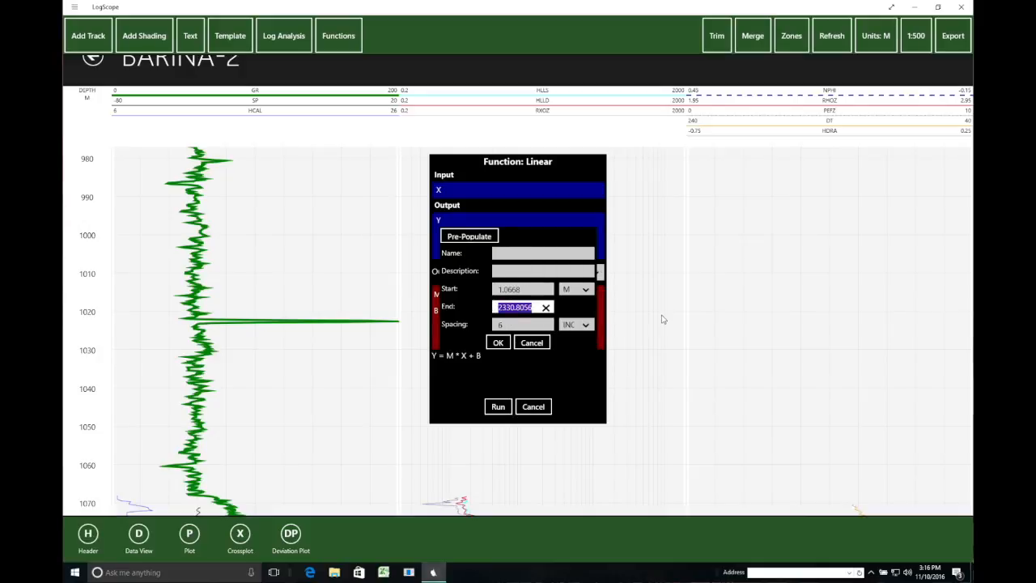
type("106")
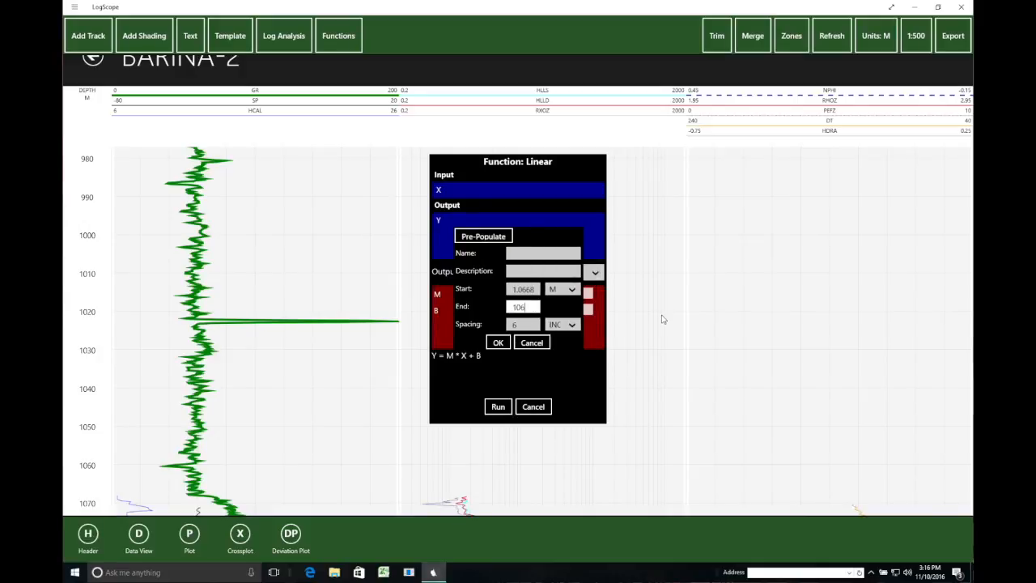
type("8.42")
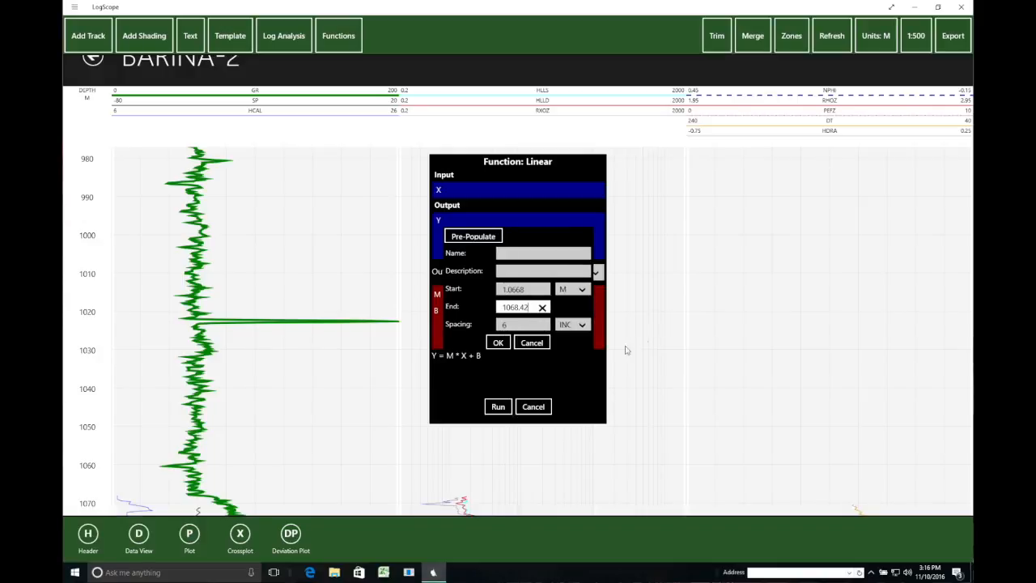
left_click(498, 343)
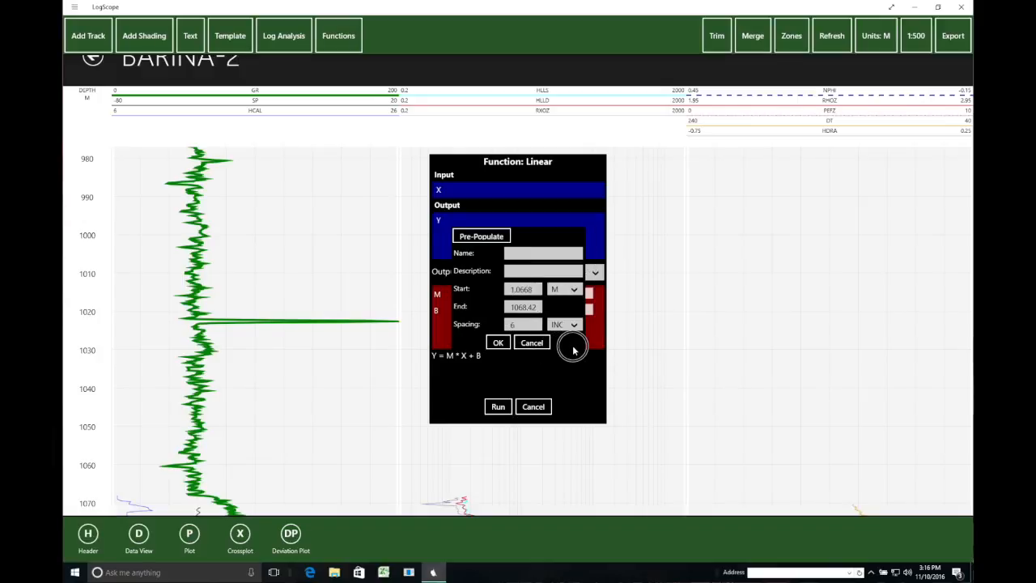
left_click(523, 252)
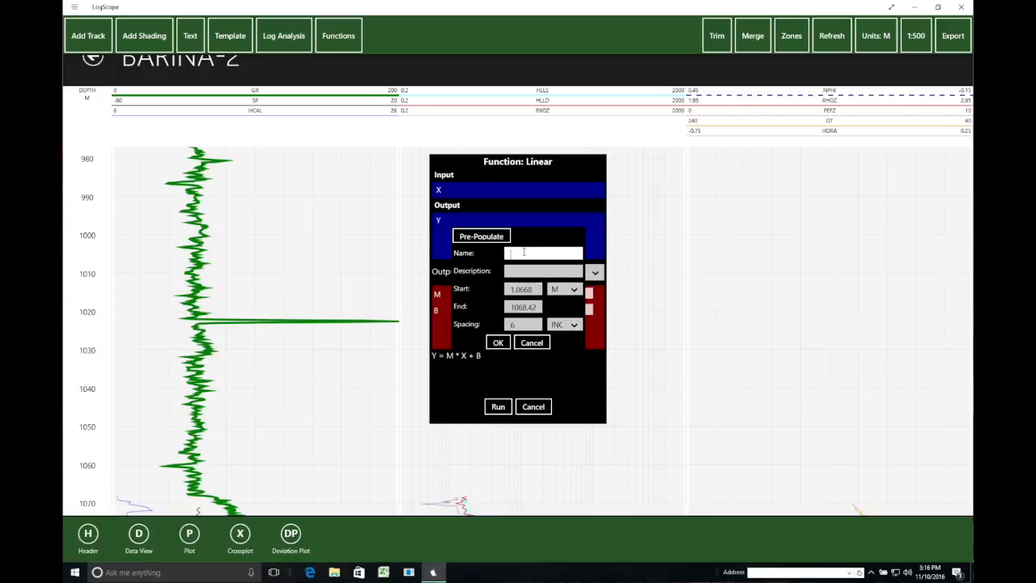
type("GR correct")
- Create the GR correct group, then set multiplier M to 1.5 with GR as input X
left_click(499, 342)
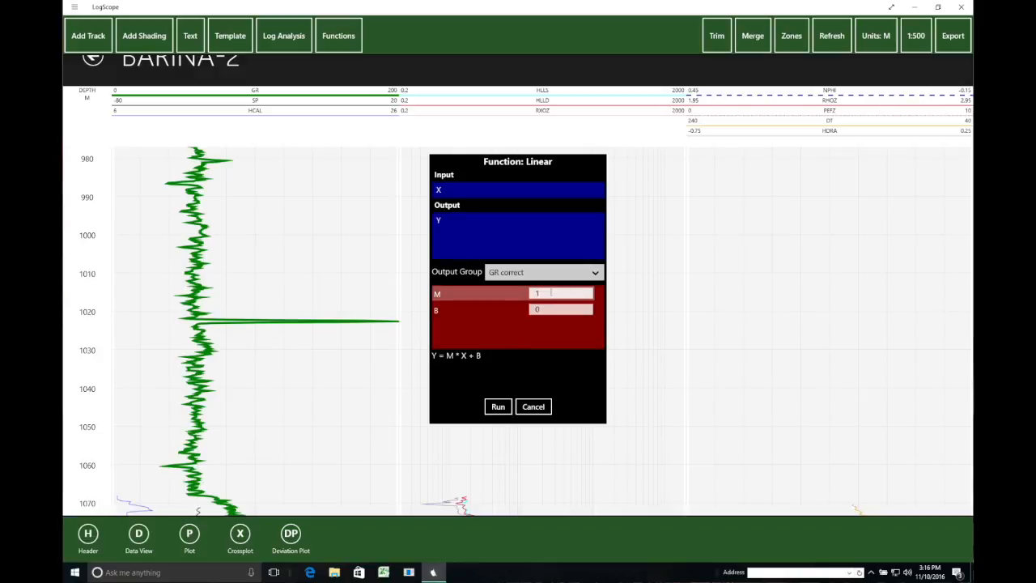
left_click(550, 293)
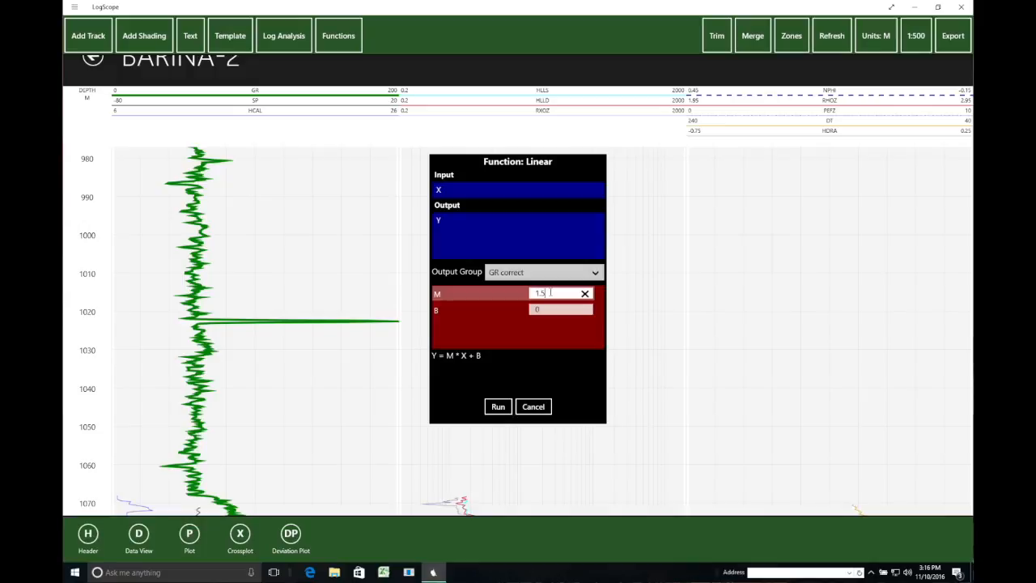
left_click(593, 191)
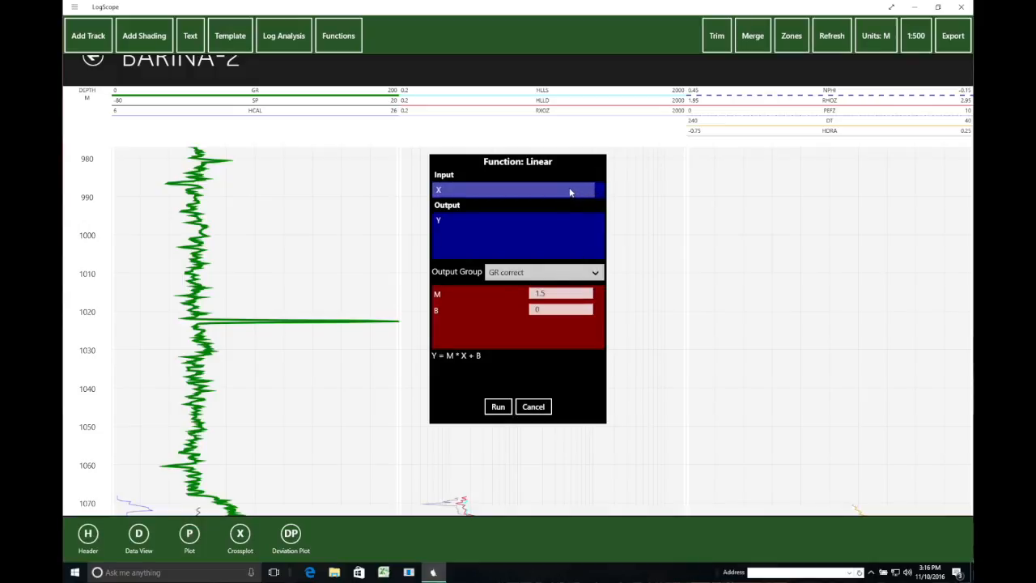
left_click(570, 191)
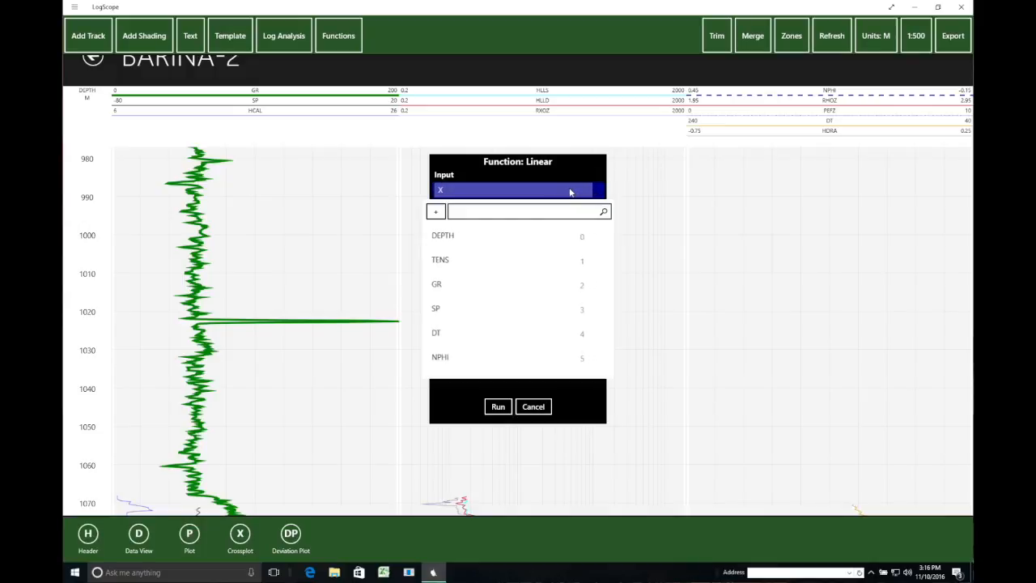
left_click(436, 285)
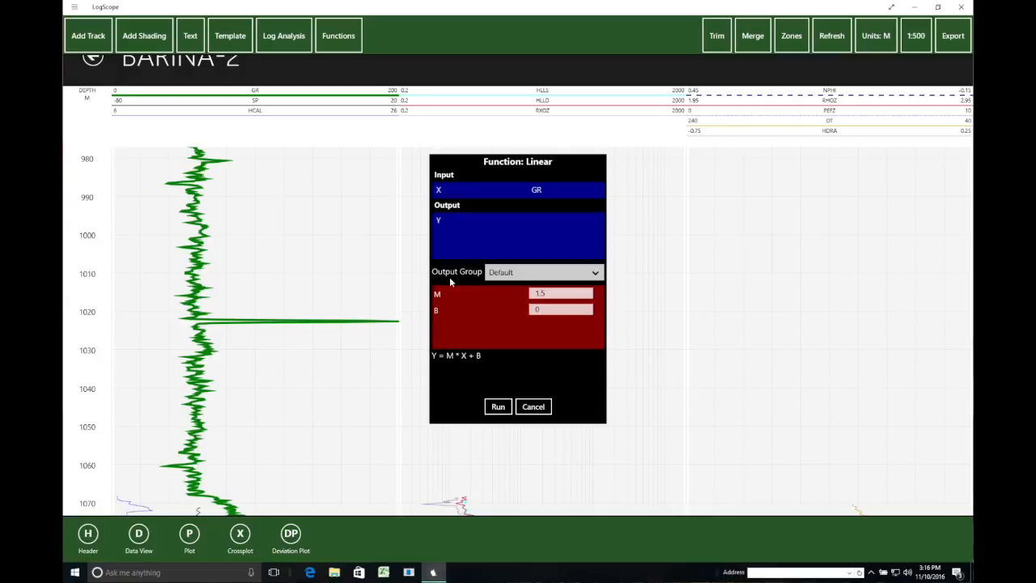
left_click(533, 224)
- Add a new output curve named GR, unit GAPI, with a description, in the GR correct group
left_click(435, 212)
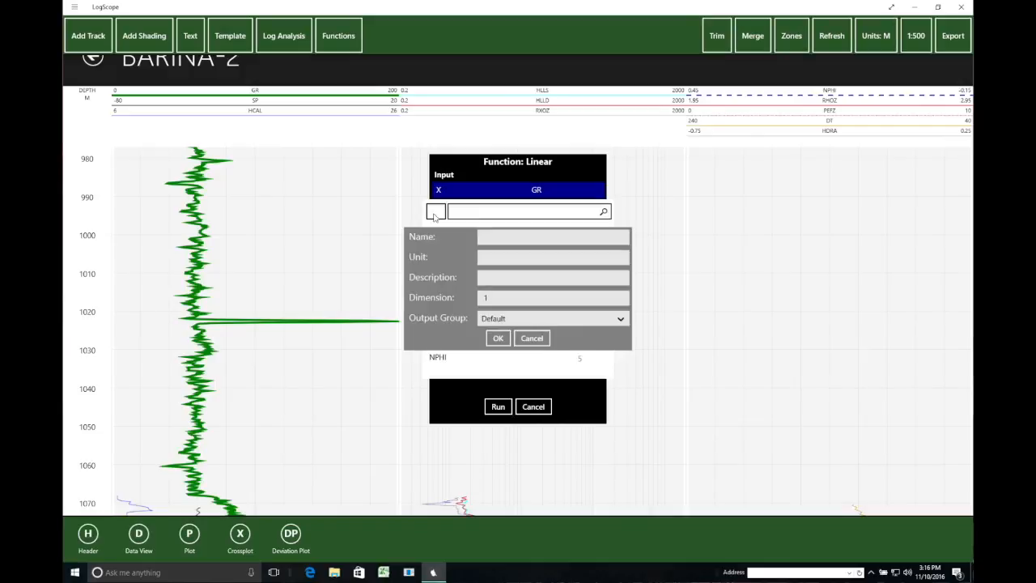
left_click(620, 319)
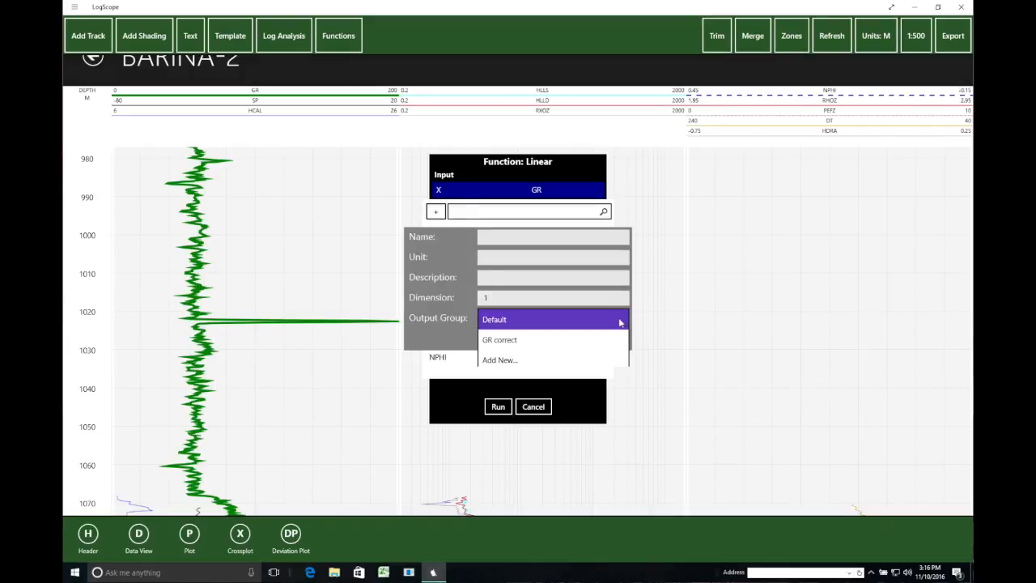
left_click(541, 341)
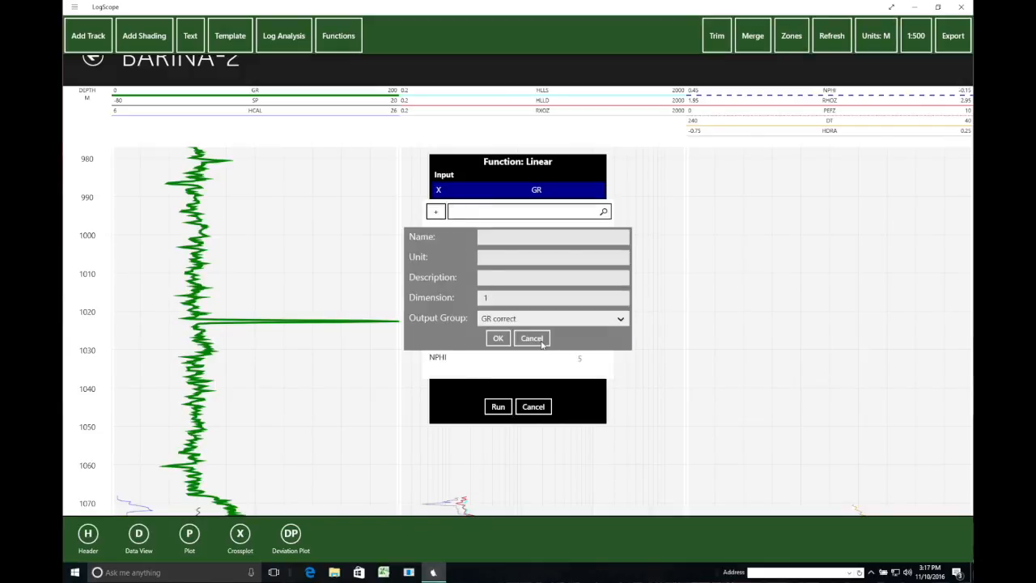
left_click(498, 237)
type("GR")
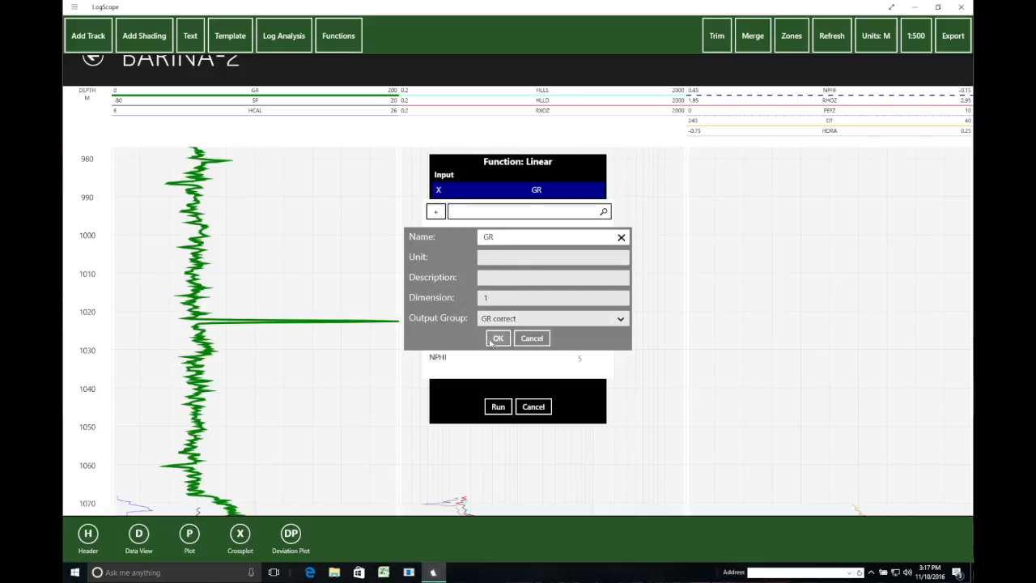
left_click(495, 258)
type("G")
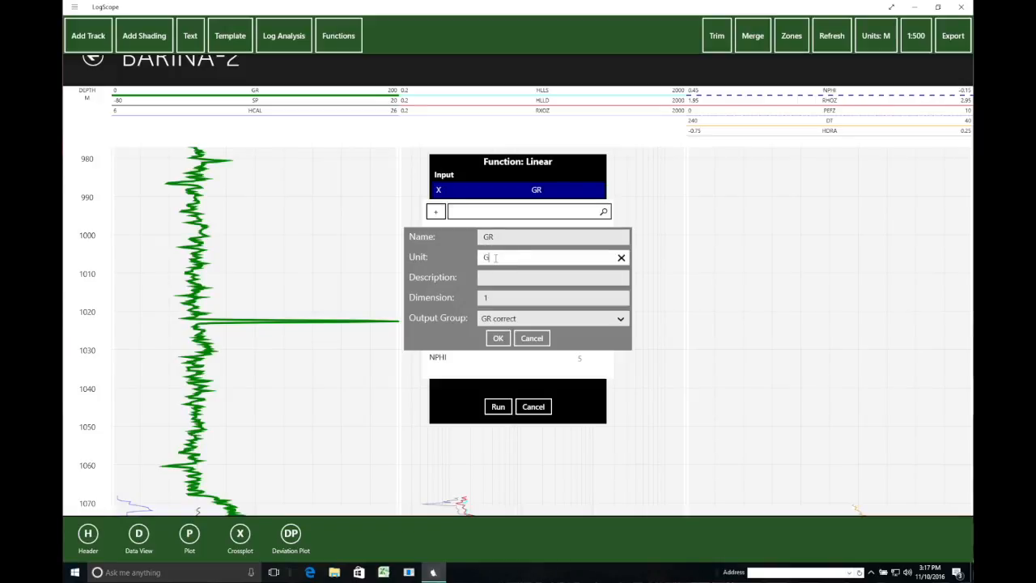
type("API")
left_click(493, 276)
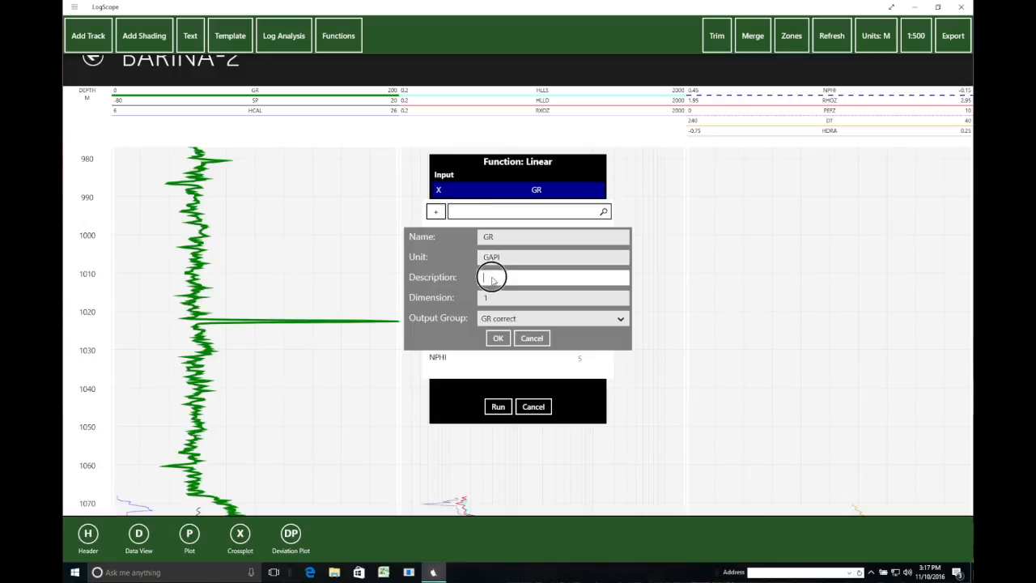
type("GR")
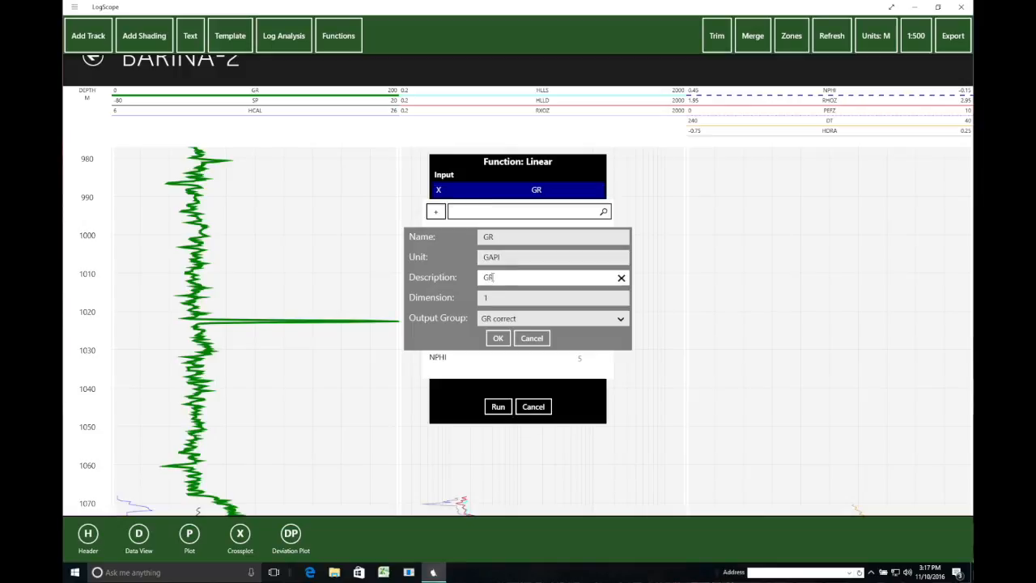
left_click(498, 338)
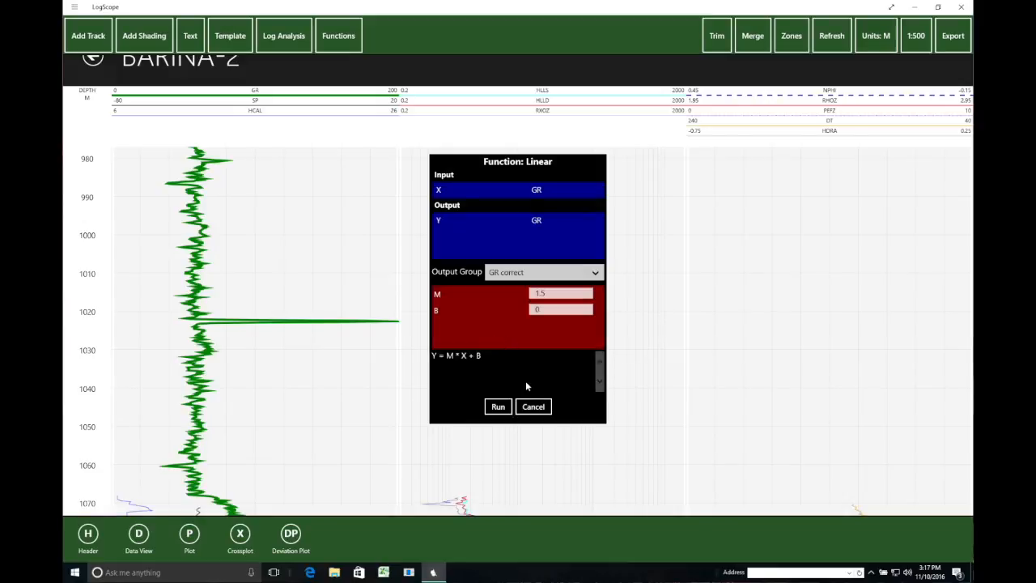
- Run the linear GR rescale, then start a log merge with the corrected GR as reference source
left_click(498, 406)
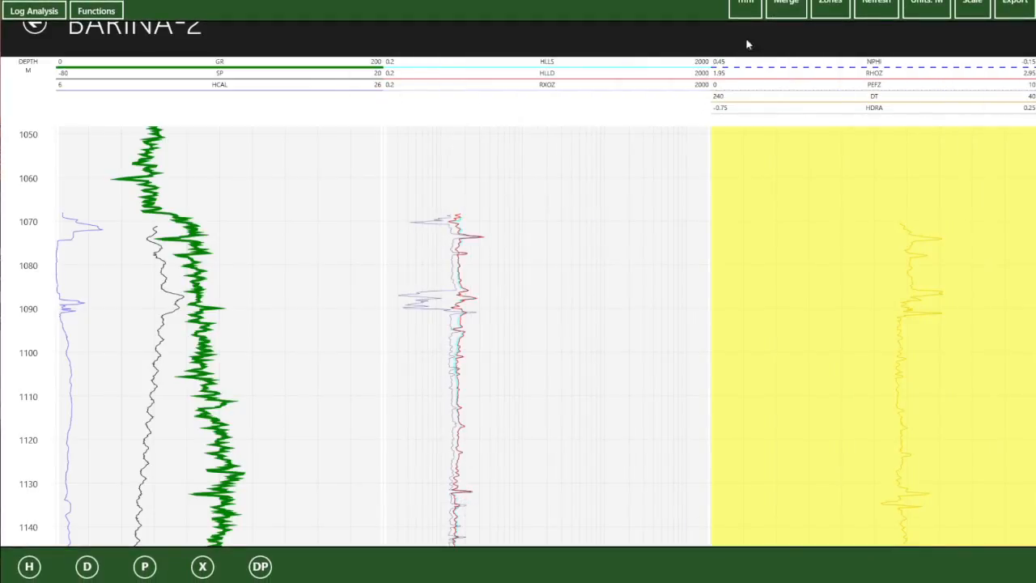
left_click(789, 3)
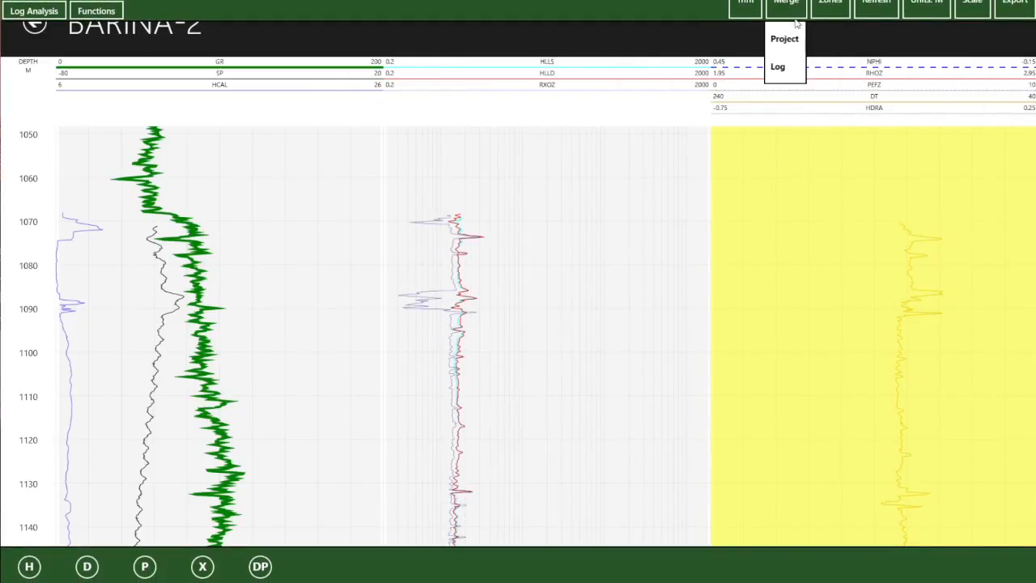
left_click(781, 68)
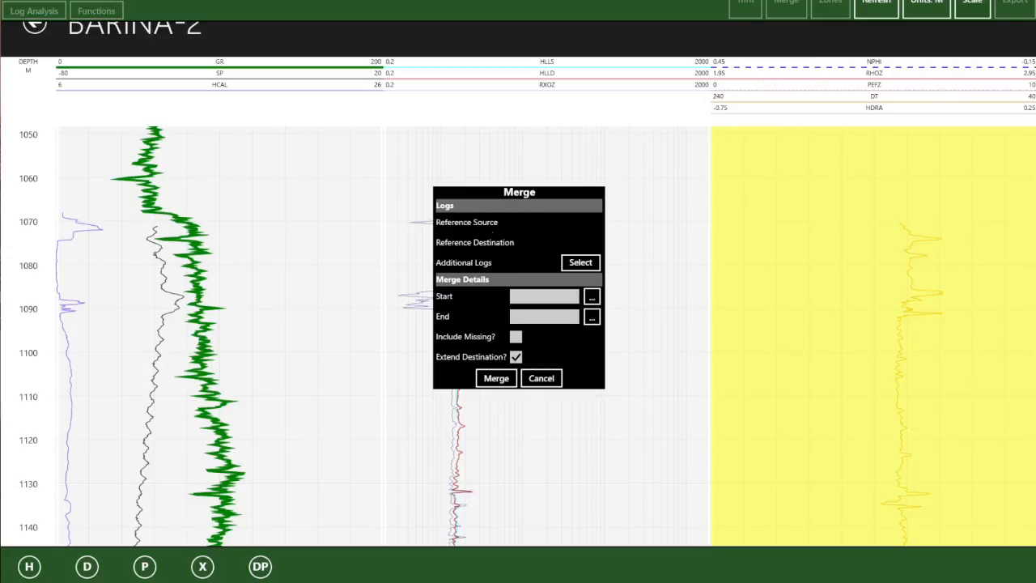
left_click(567, 224)
left_click(506, 198)
type("GR")
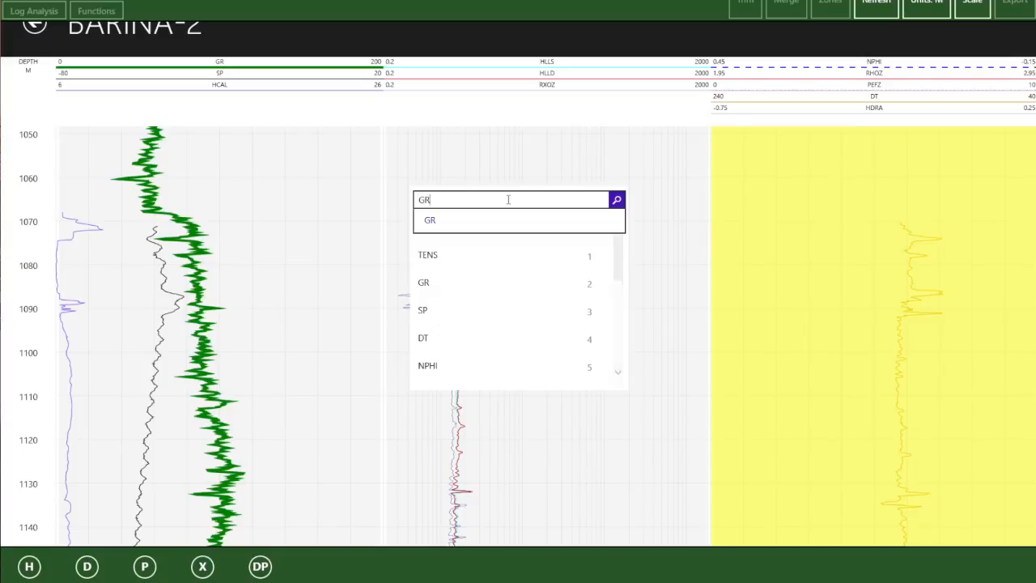
key("Return")
left_click(441, 300)
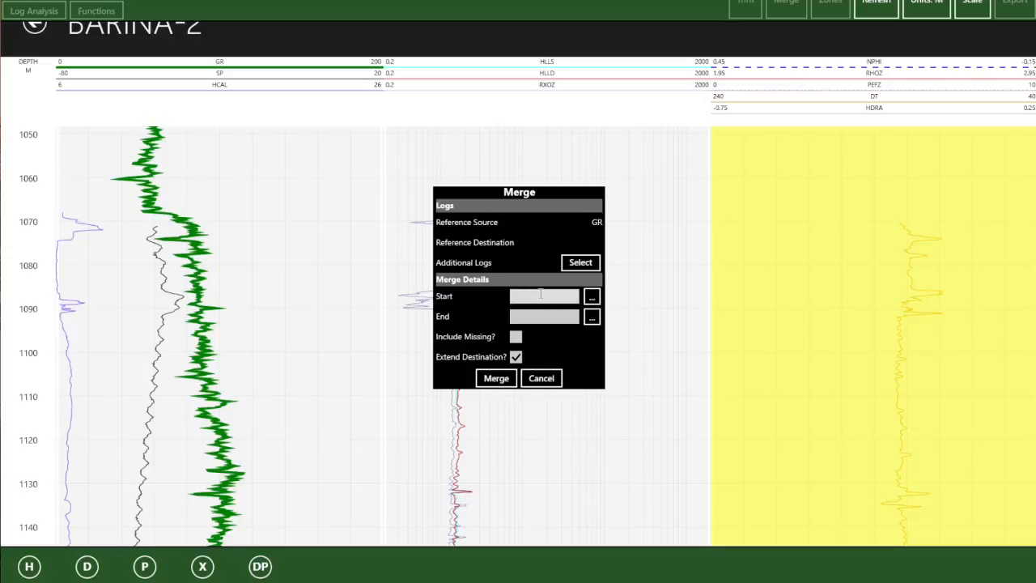
- Merge into the original GR as destination with end depth 1068.42 m
left_click(588, 242)
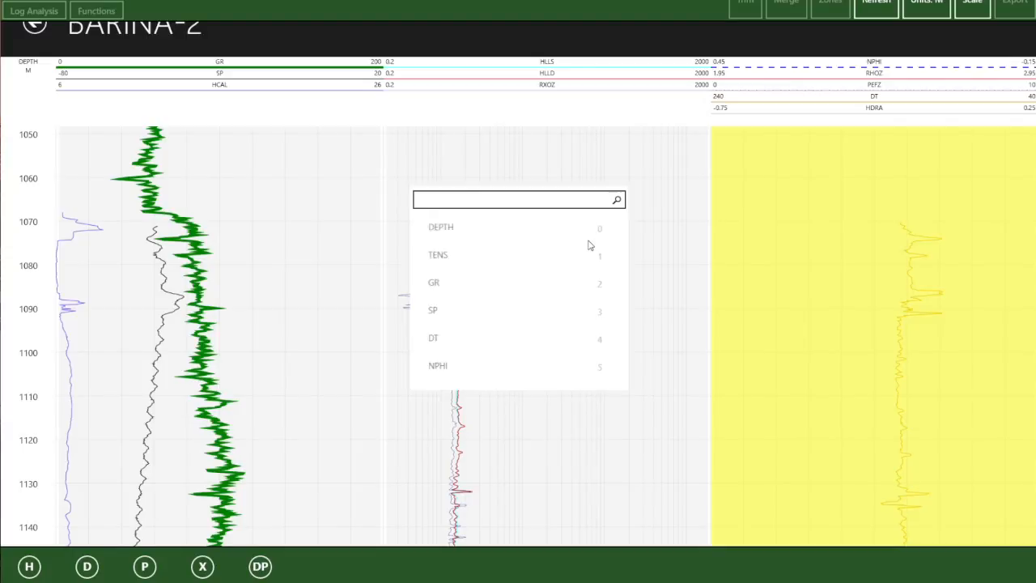
left_click(440, 285)
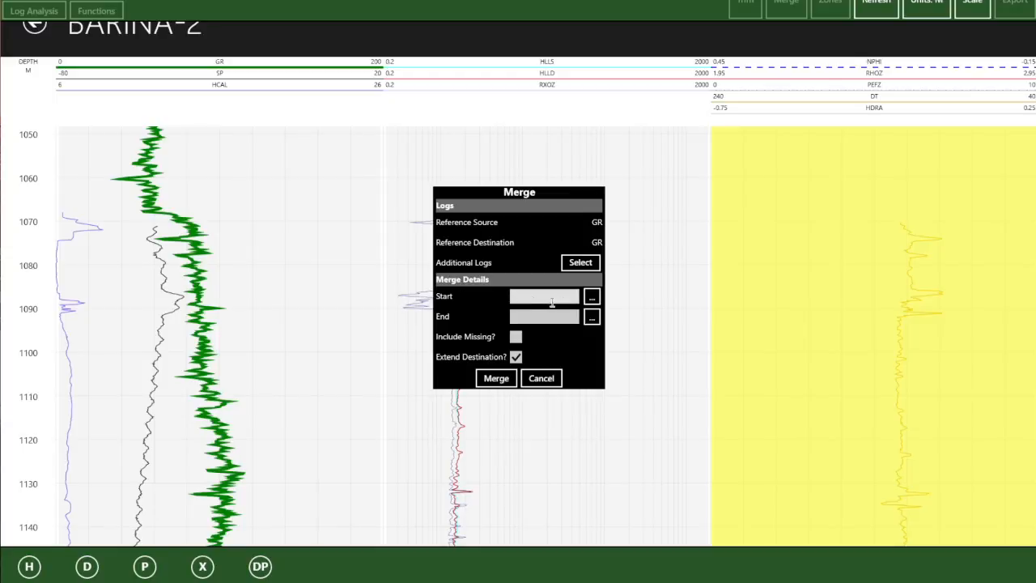
left_click(533, 297)
left_click(537, 316)
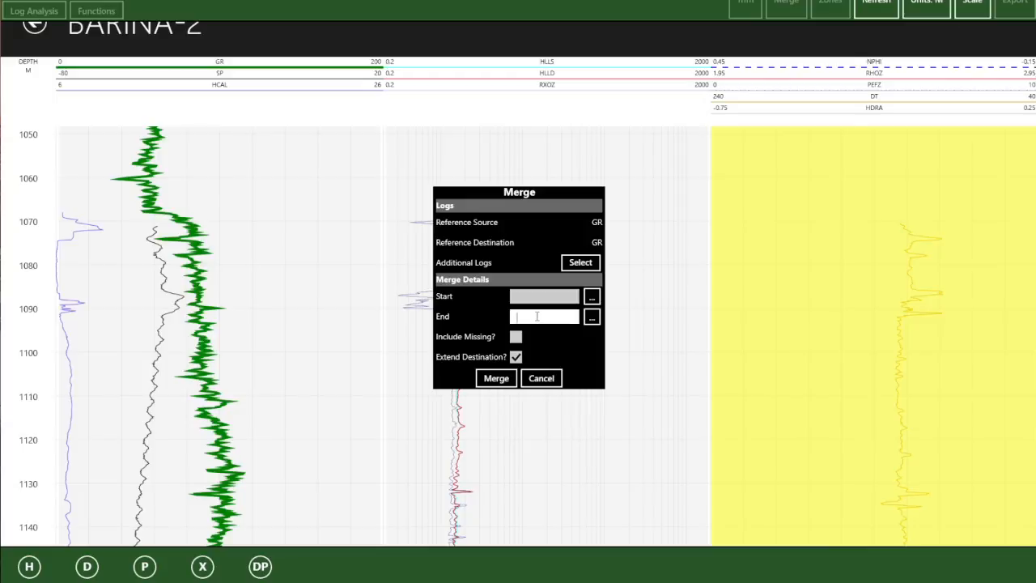
type("1068.42")
left_click(496, 379)
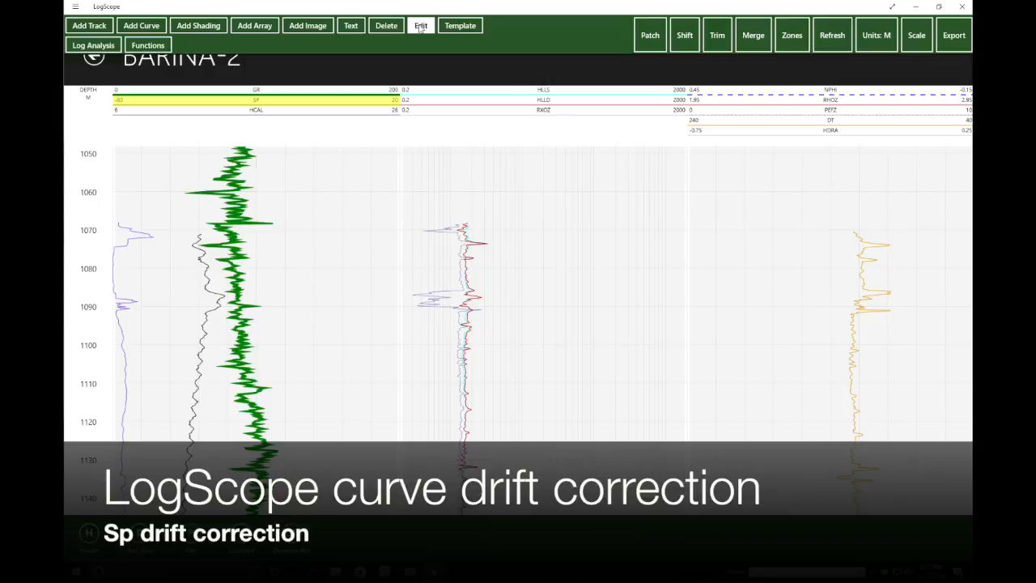
- Change the SP curve's display limits in Curve Properties to Left -100 and Right 100
left_click(421, 26)
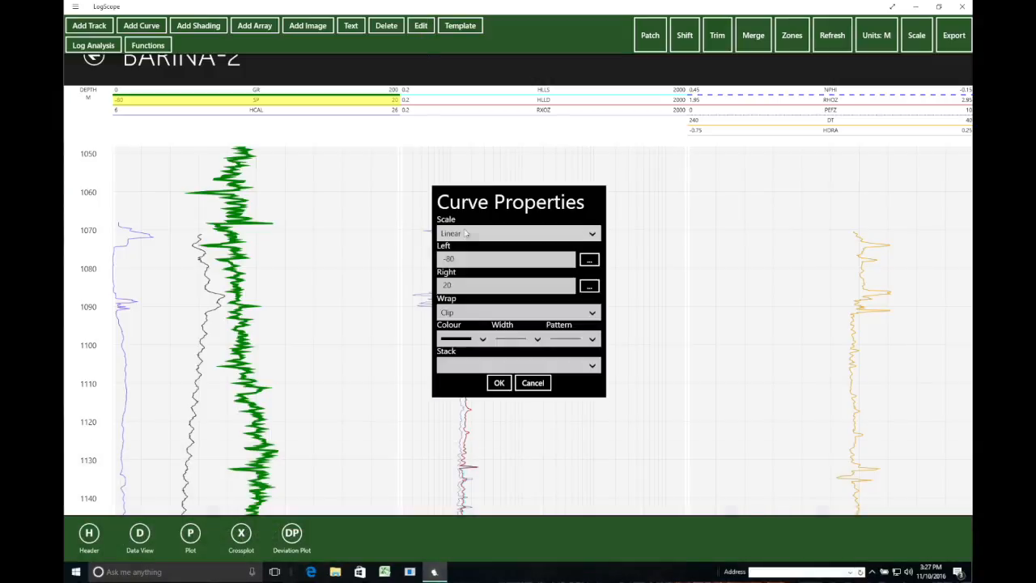
left_click(467, 258)
left_click_drag(463, 258, 420, 262)
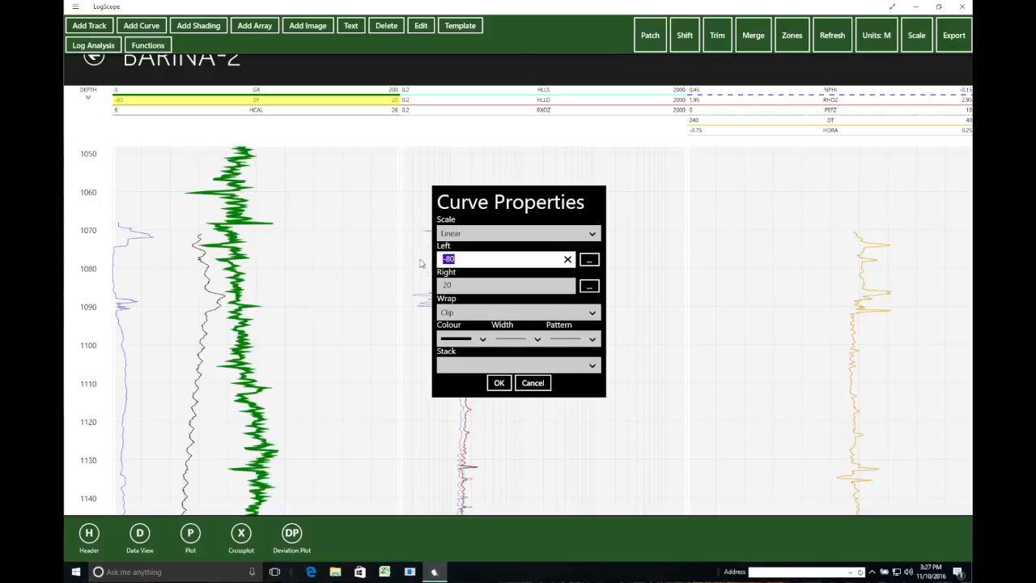
type("-20")
left_click(455, 285)
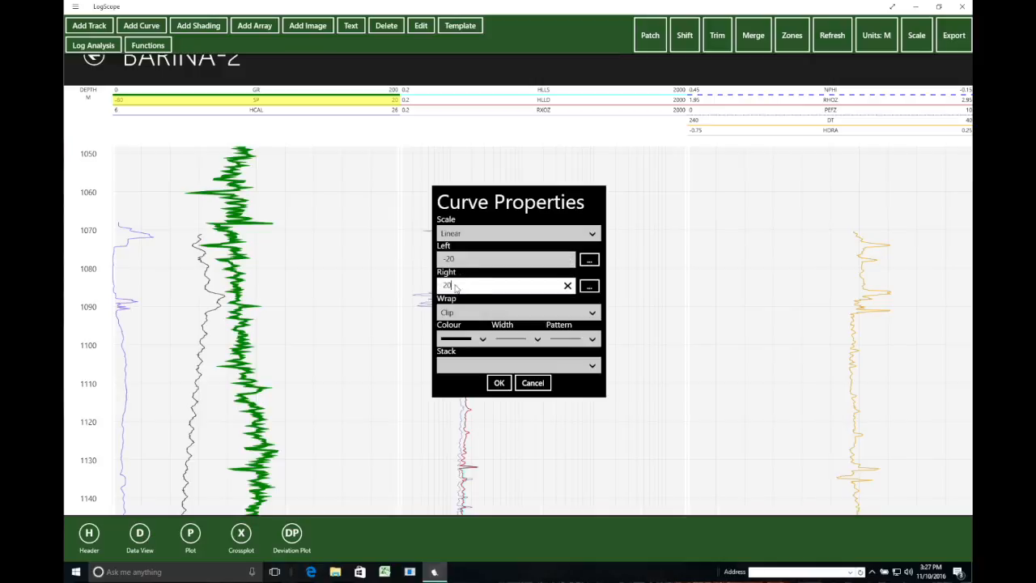
double_click(455, 285)
type("8")
left_click(463, 257)
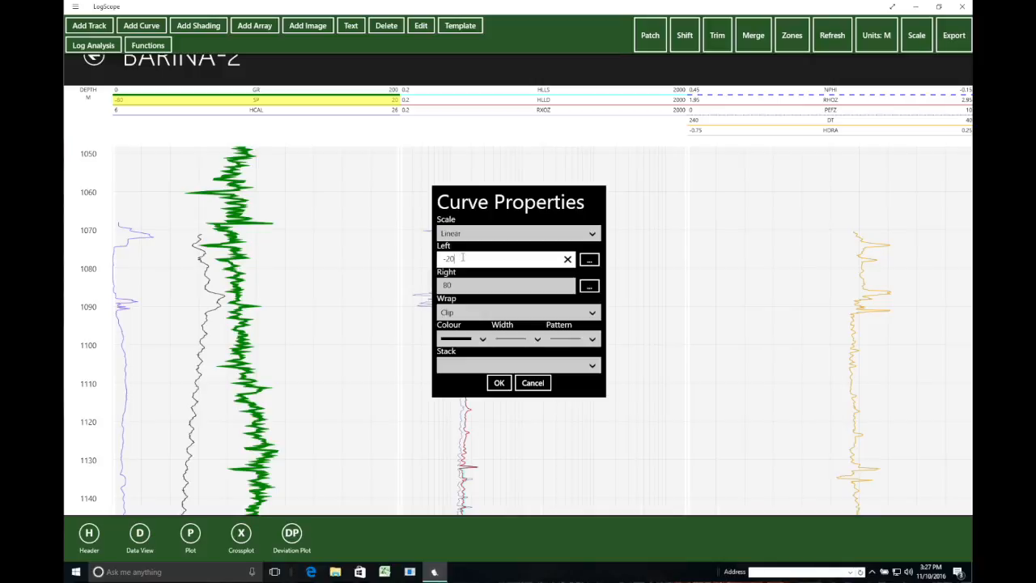
key("BackSpace")
type("100")
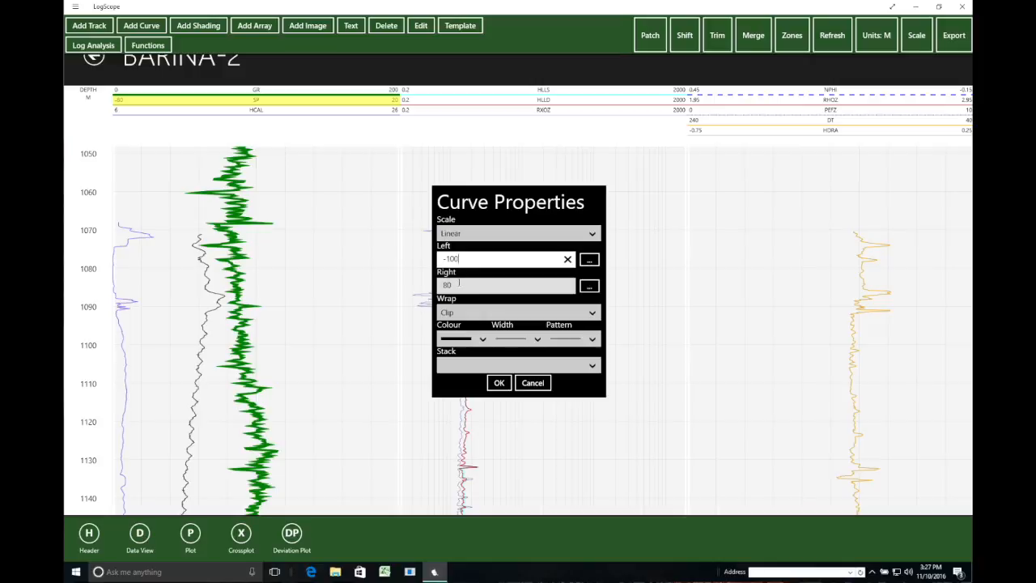
left_click(457, 287)
double_click(457, 288)
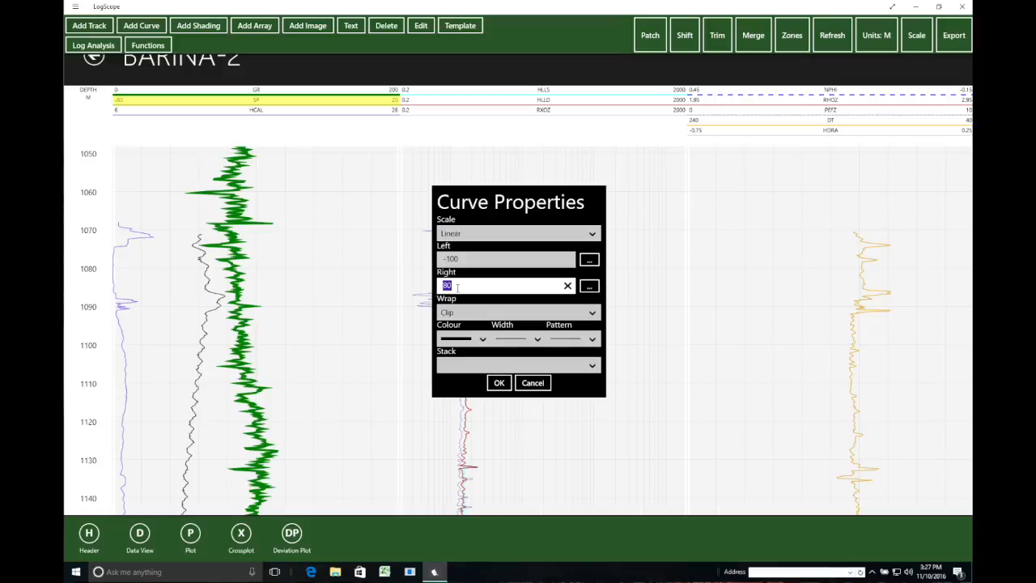
type("100")
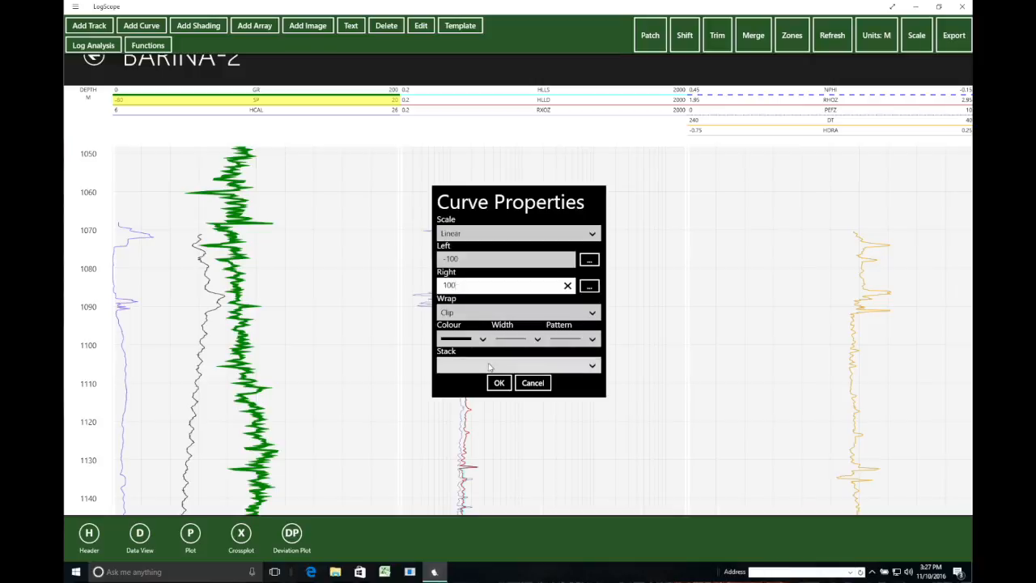
left_click(502, 382)
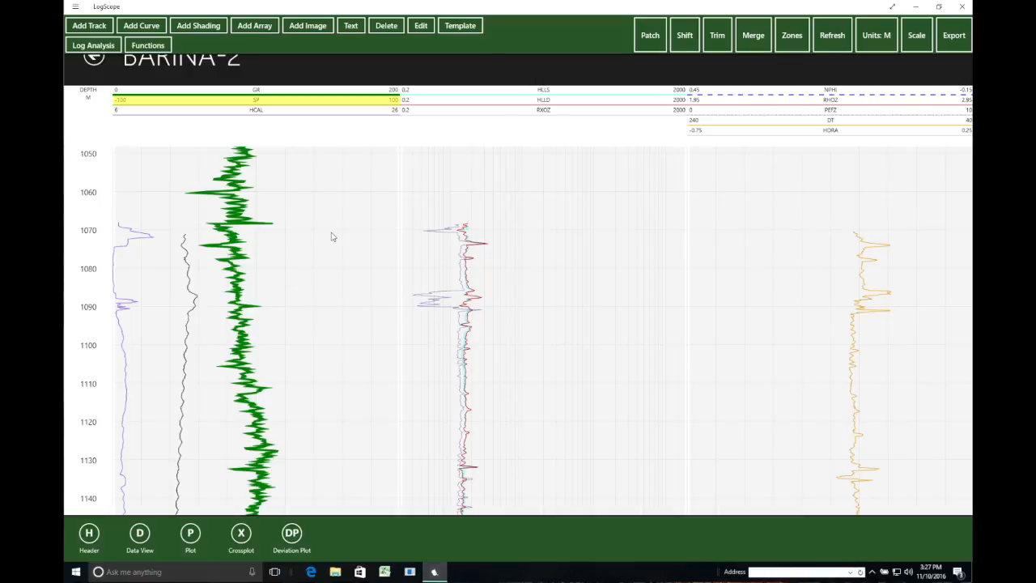
- Choose Shift > Baseline to begin shifting the SP curve's baseline
left_click(684, 38)
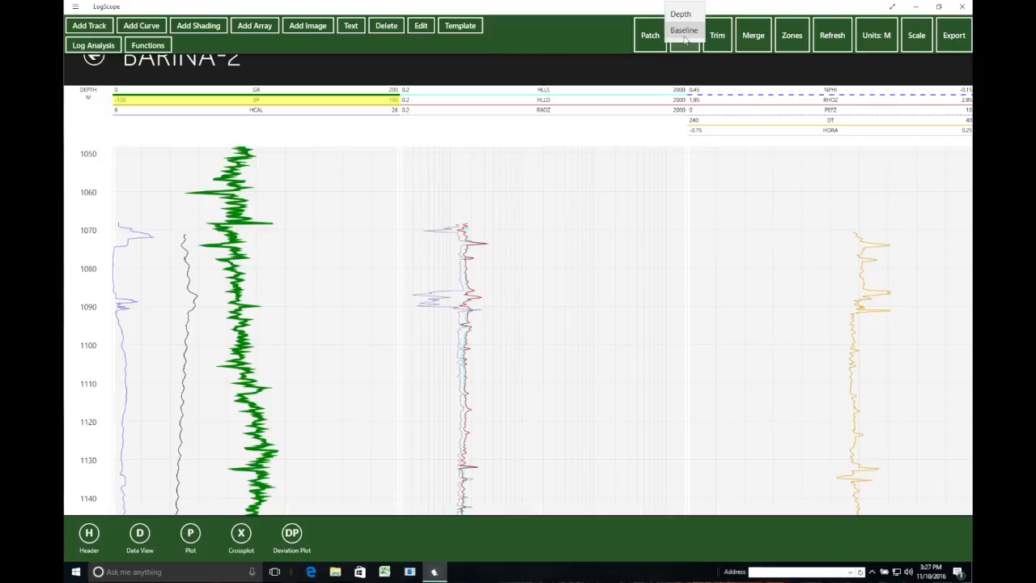
left_click(684, 31)
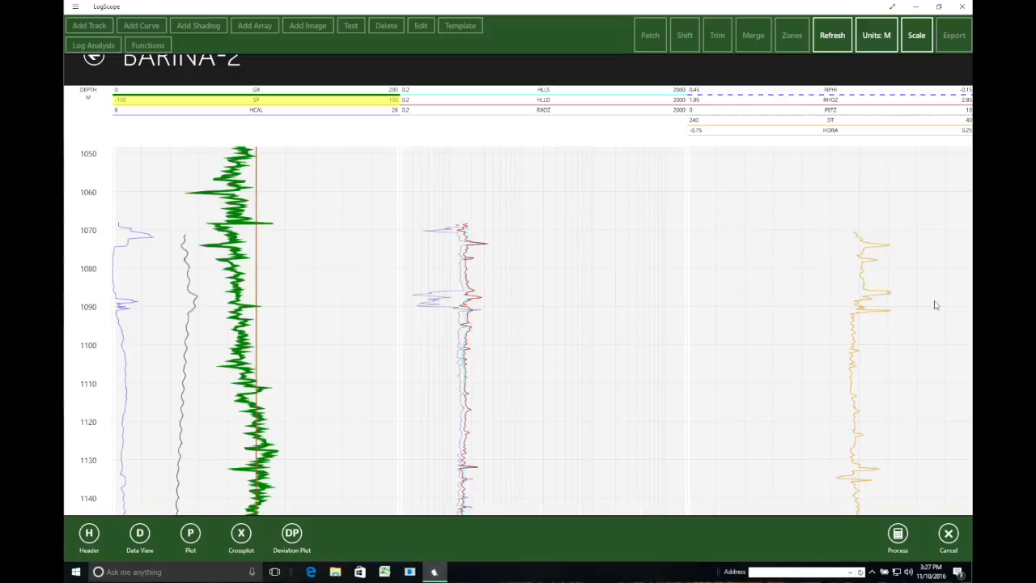
- Switch the log's depth scale to 1:2000
left_click(919, 41)
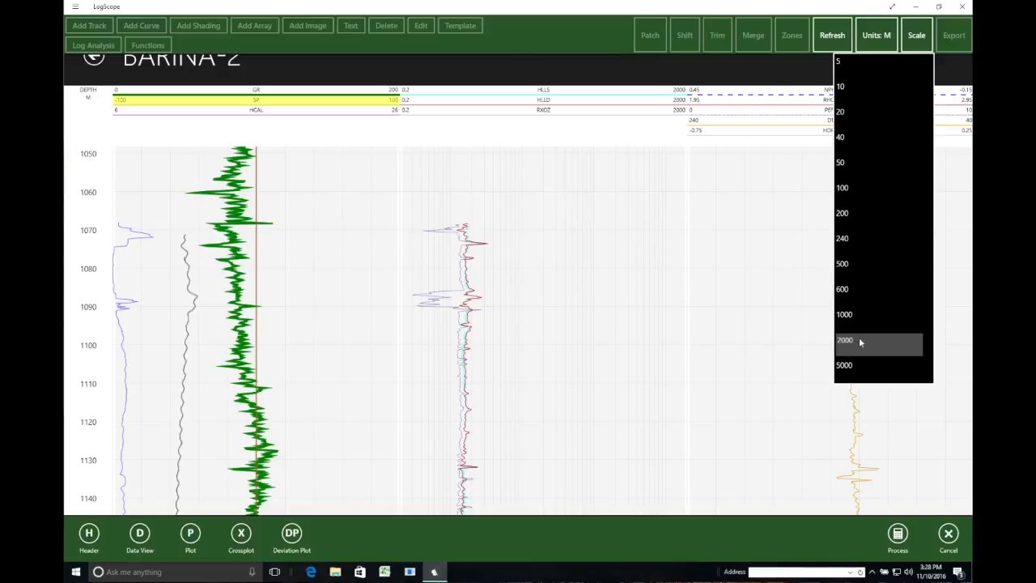
left_click(656, 318)
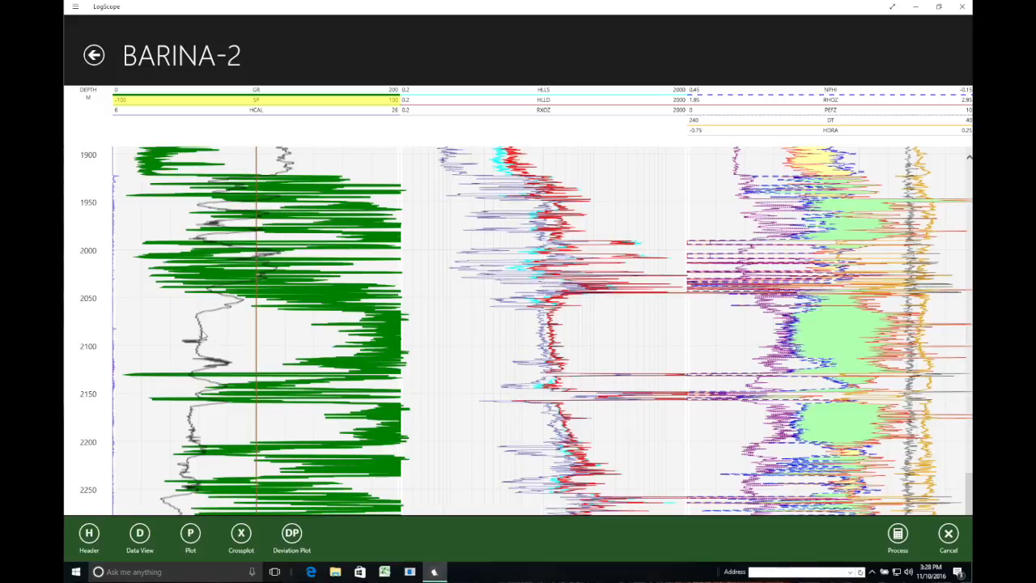
- Anchor the deep SP curve onto the baseline line with picks near the baseline
left_click(200, 332)
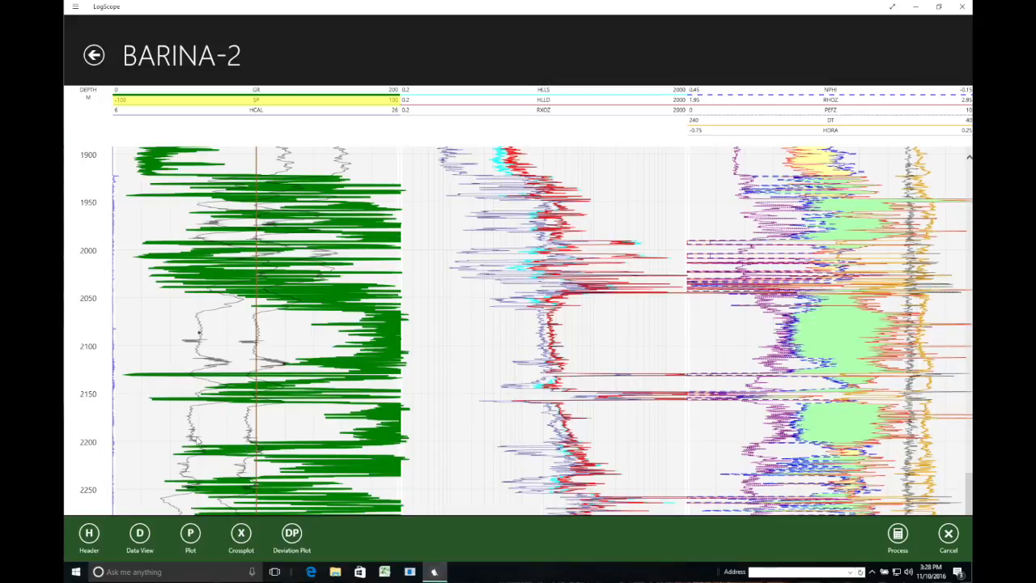
key("ctrl")
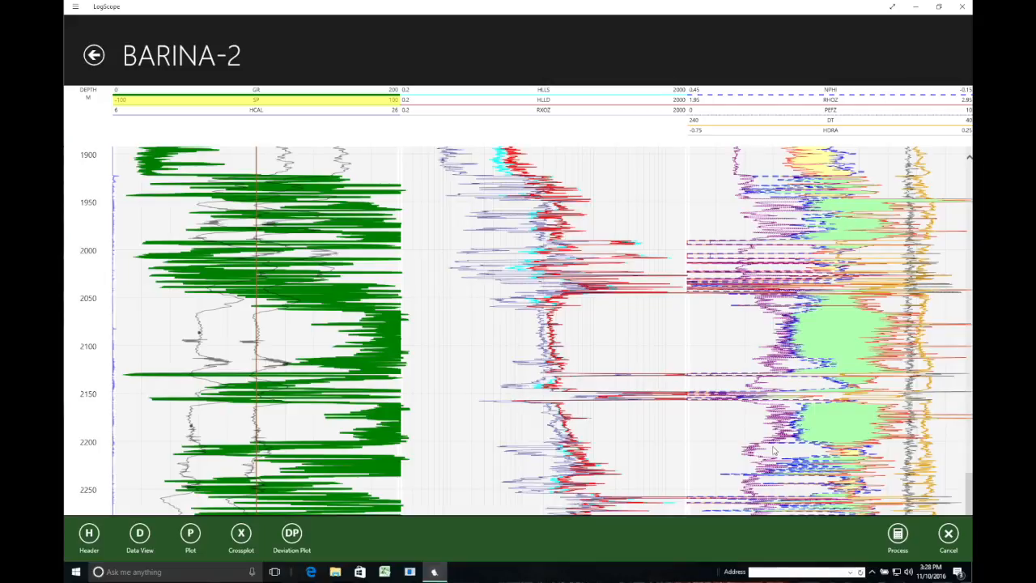
left_click(163, 502)
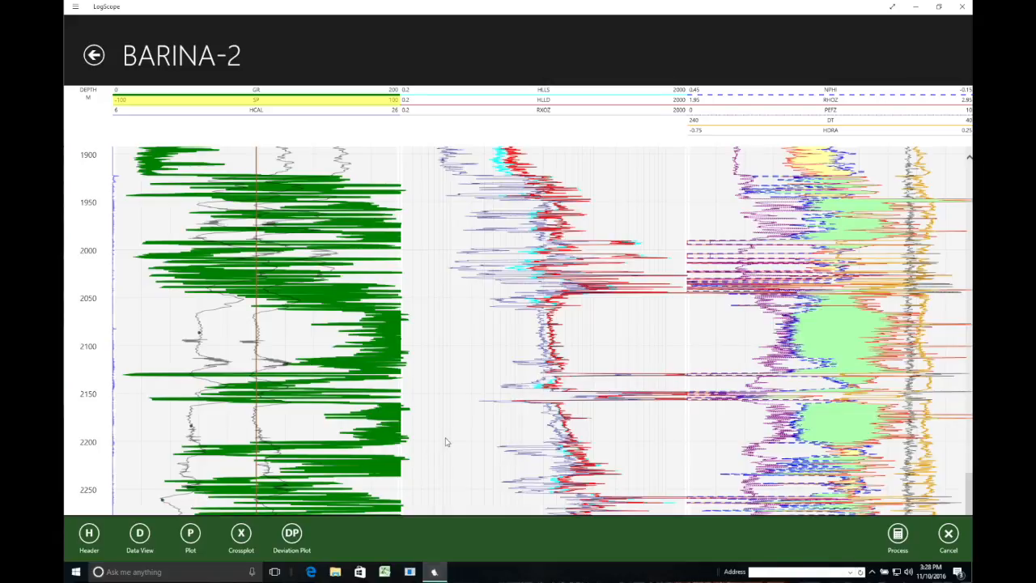
- Return the log display to 1:500 depth scale
right_click(834, 47)
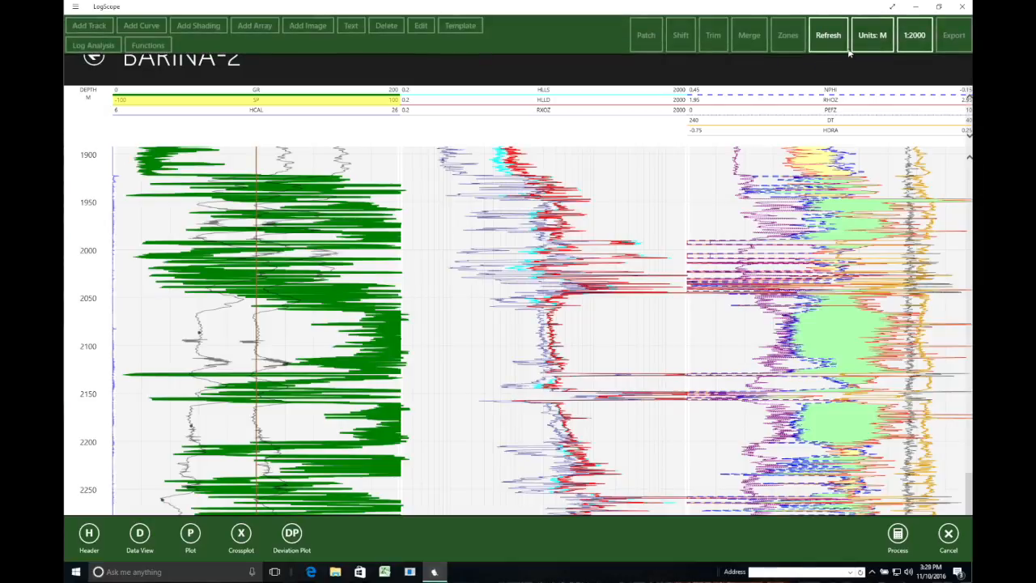
left_click(922, 35)
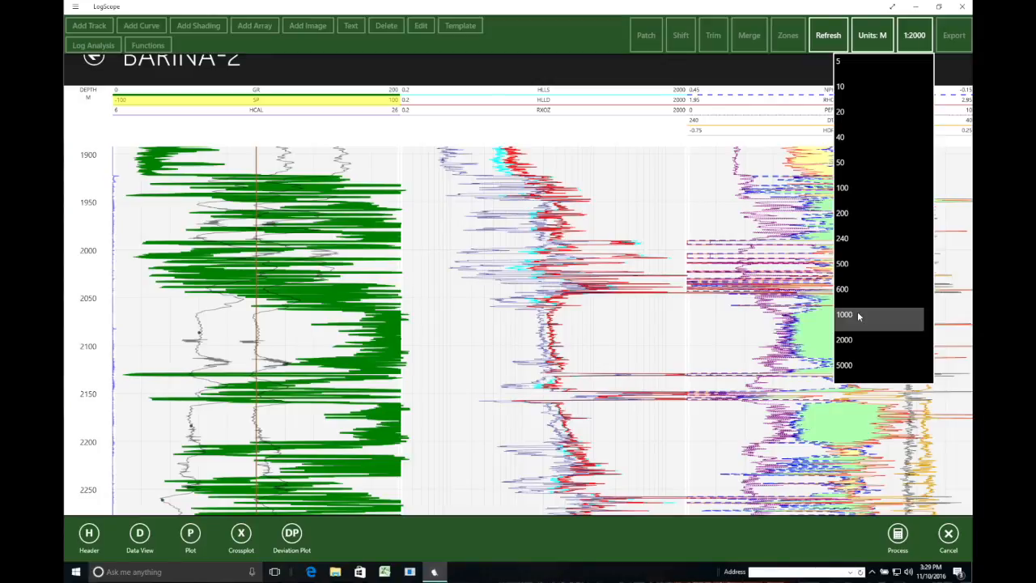
left_click(860, 265)
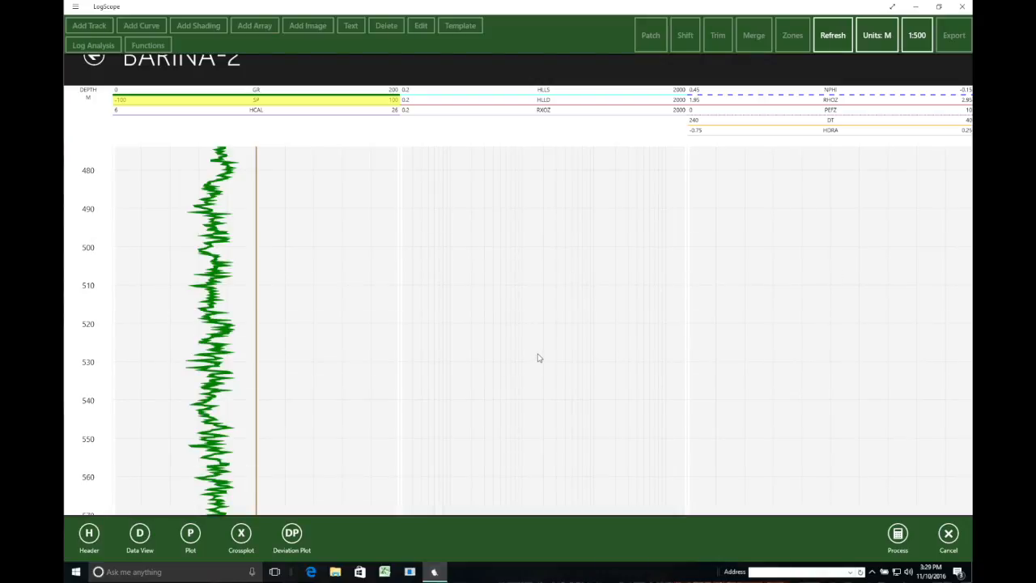
- Work down the log adding SP baseline picks, including near 1568 m and 1655 m
scroll(86, 203, "down", 10)
scroll(87, 203, "down", 10)
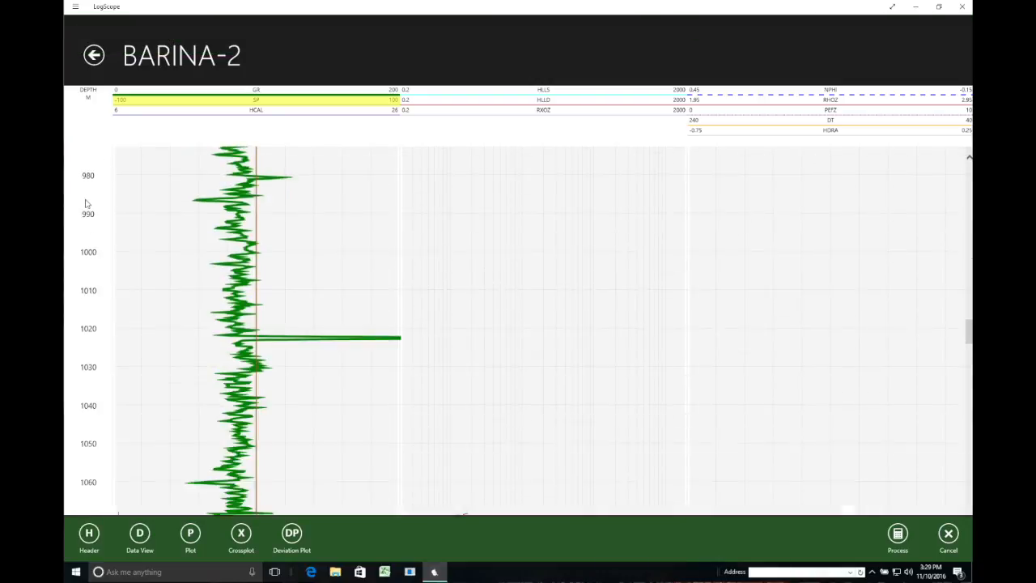
scroll(204, 366, "down", 3)
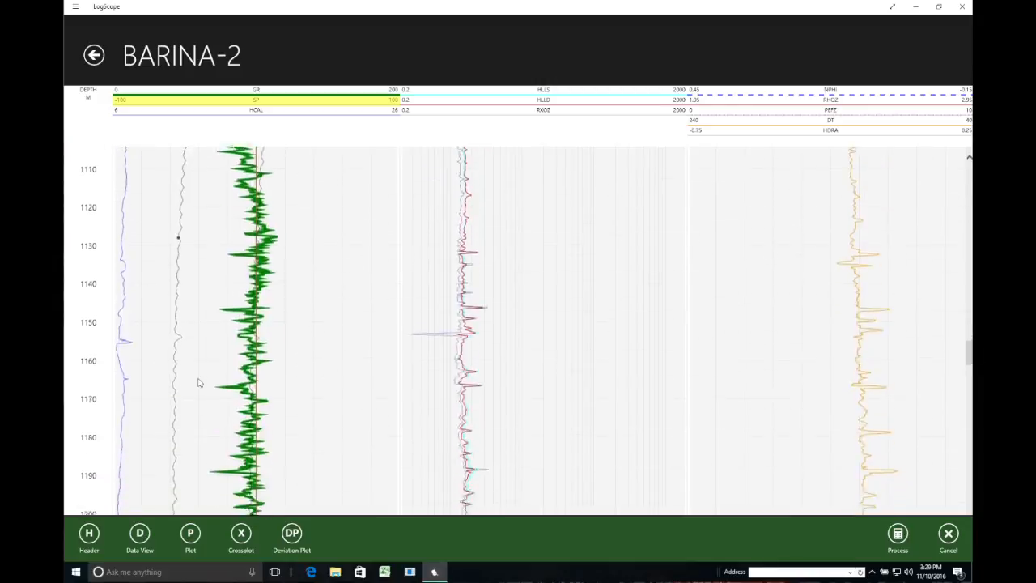
scroll(196, 384, "down", 8)
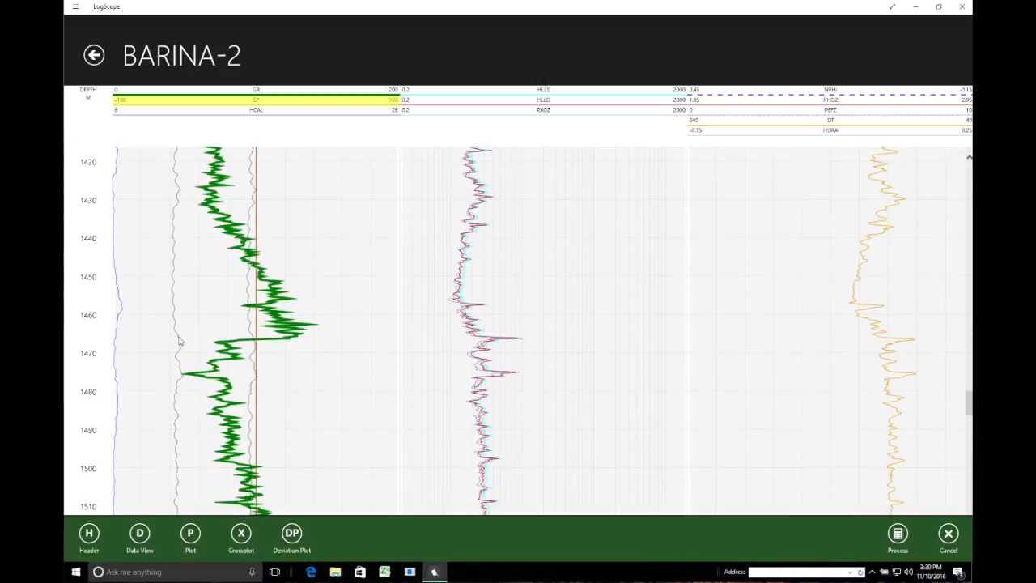
scroll(171, 348, "down", 2)
scroll(194, 346, "down", 2)
left_click(204, 328)
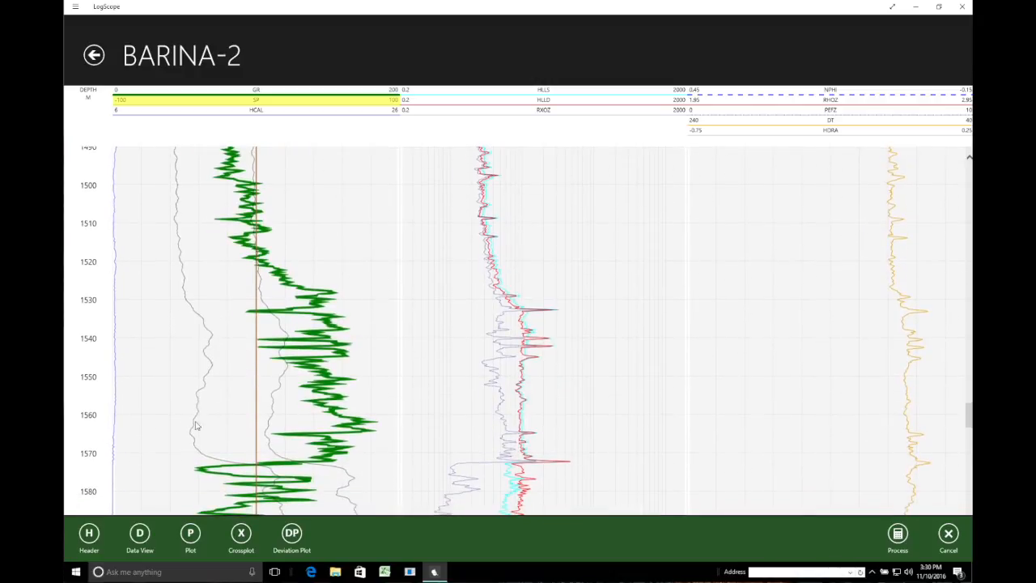
left_click(198, 454)
scroll(219, 450, "down", 3)
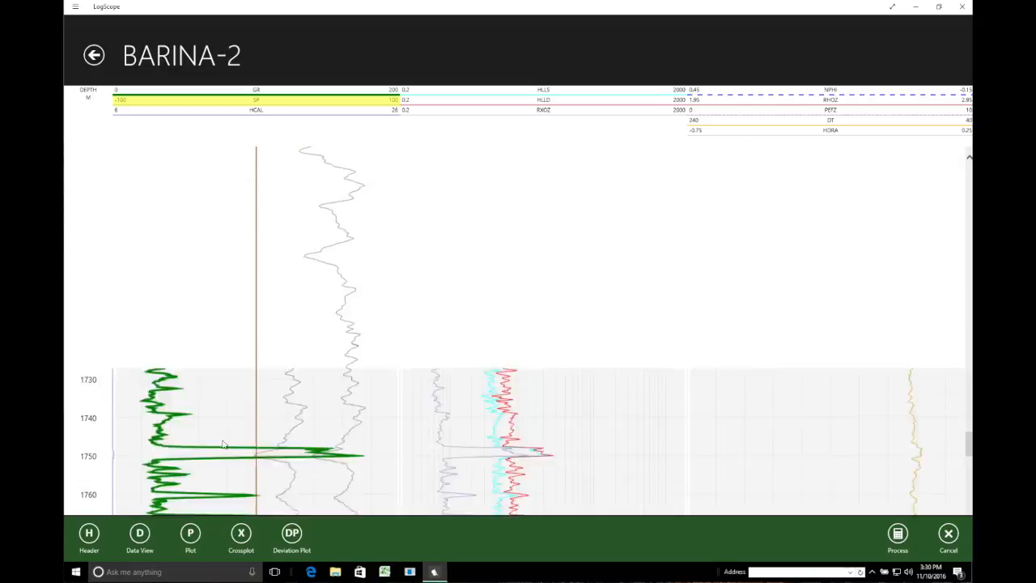
scroll(223, 444, "down", 2)
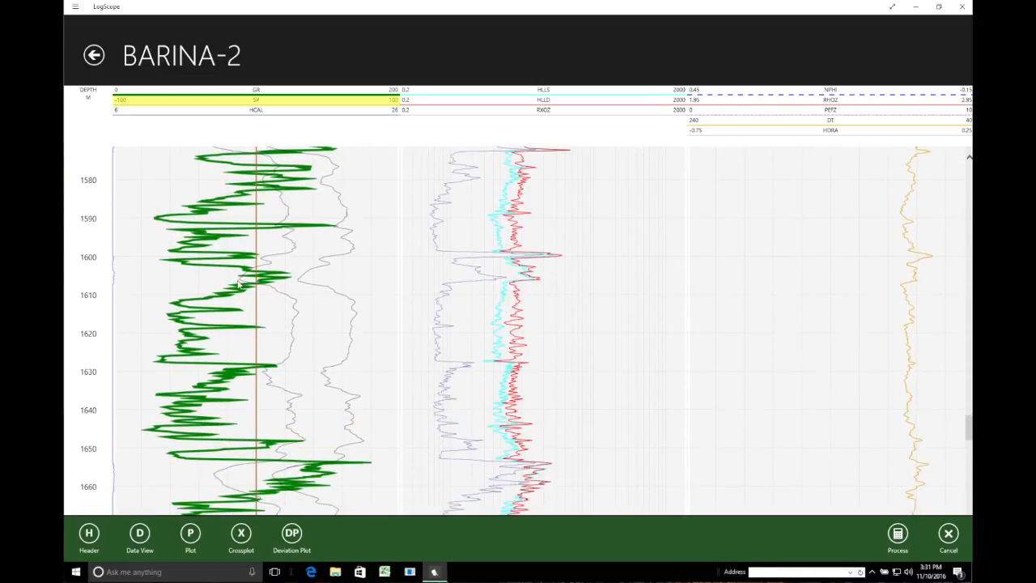
left_click(213, 478)
scroll(215, 478, "down", 10)
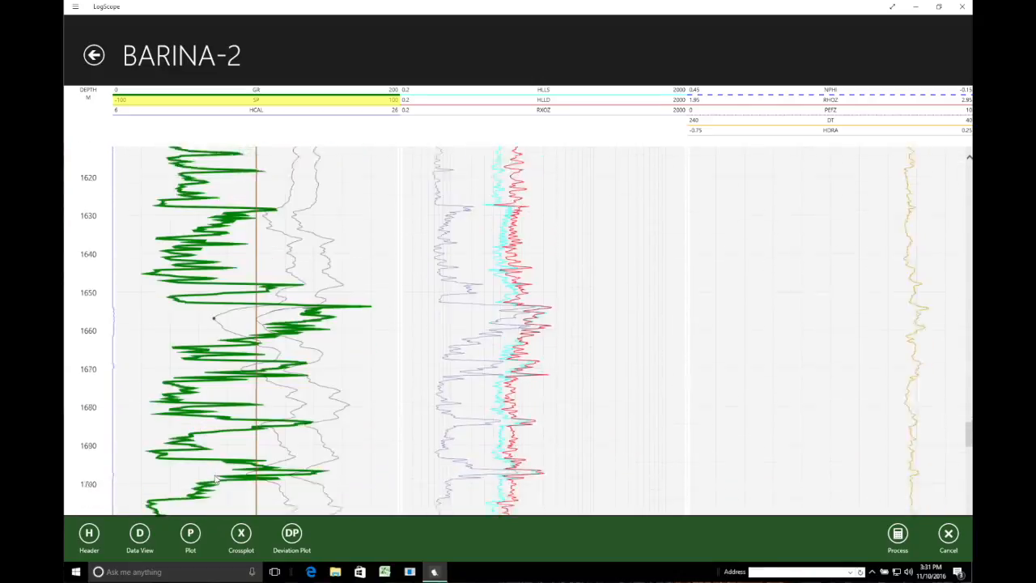
scroll(192, 358, "down", 8)
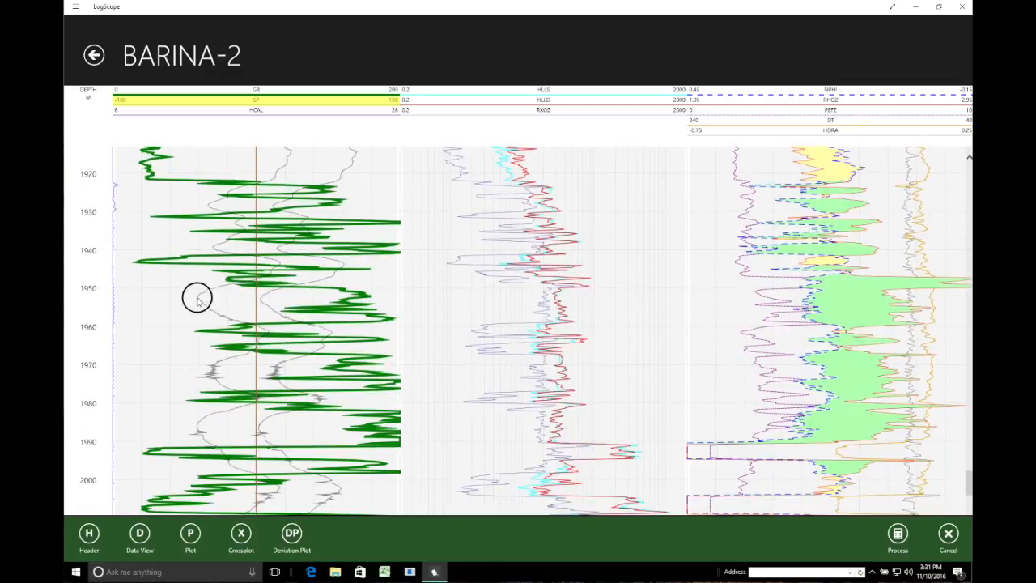
scroll(236, 325, "down", 3)
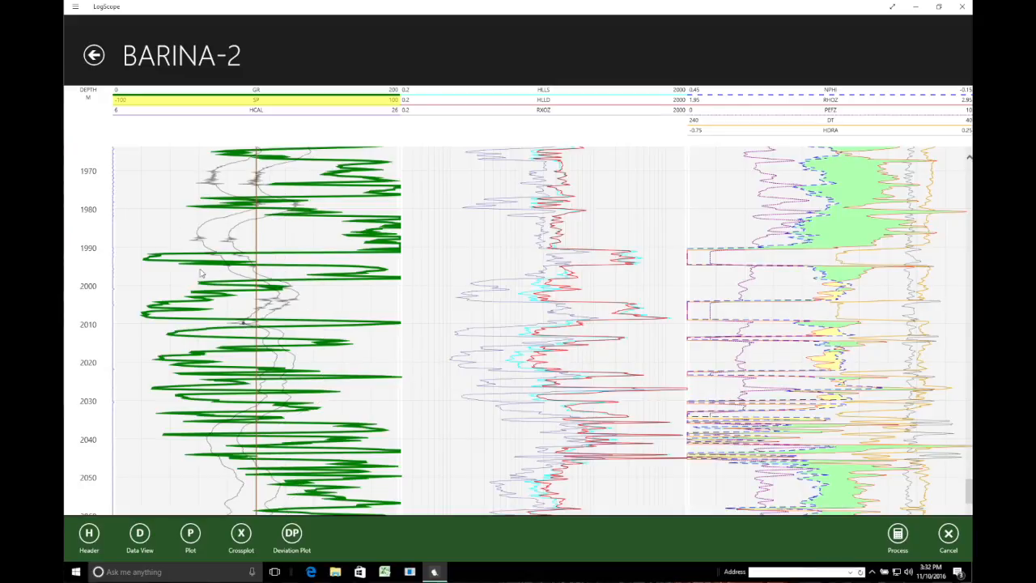
scroll(203, 274, "down", 10)
scroll(202, 274, "down", 2)
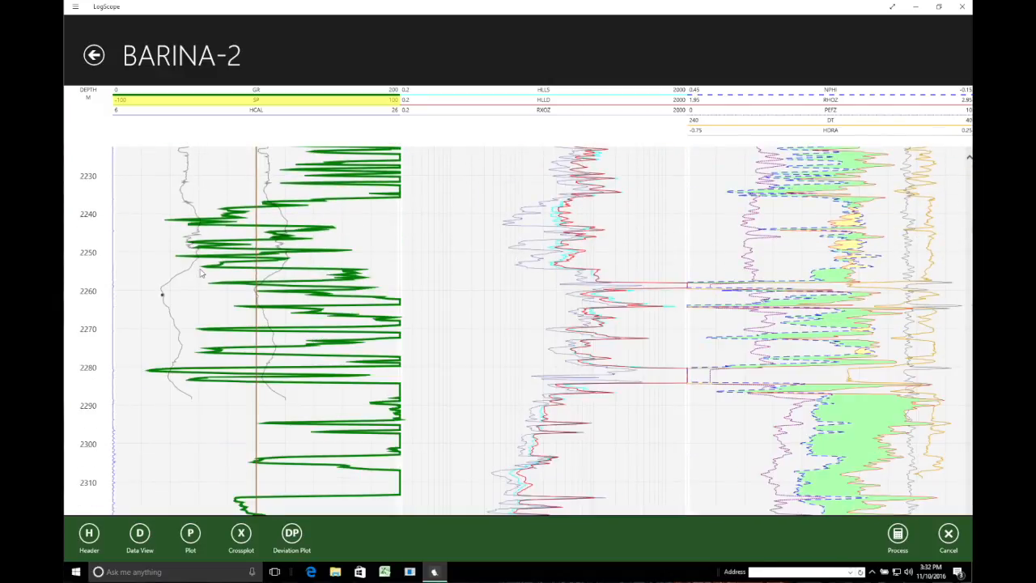
- Process the baseline shift, keeping SP as the output log
left_click(899, 535)
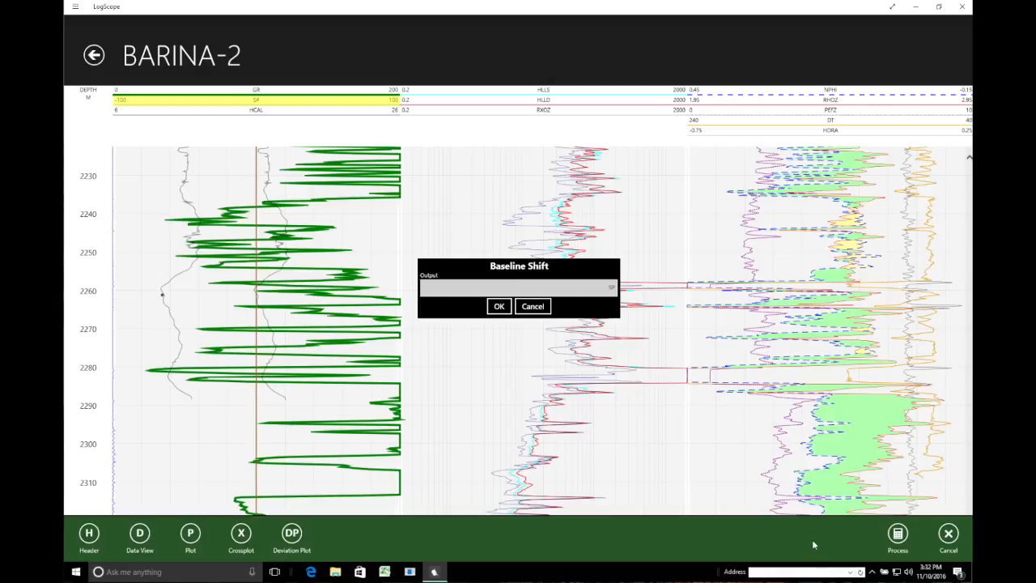
left_click(499, 306)
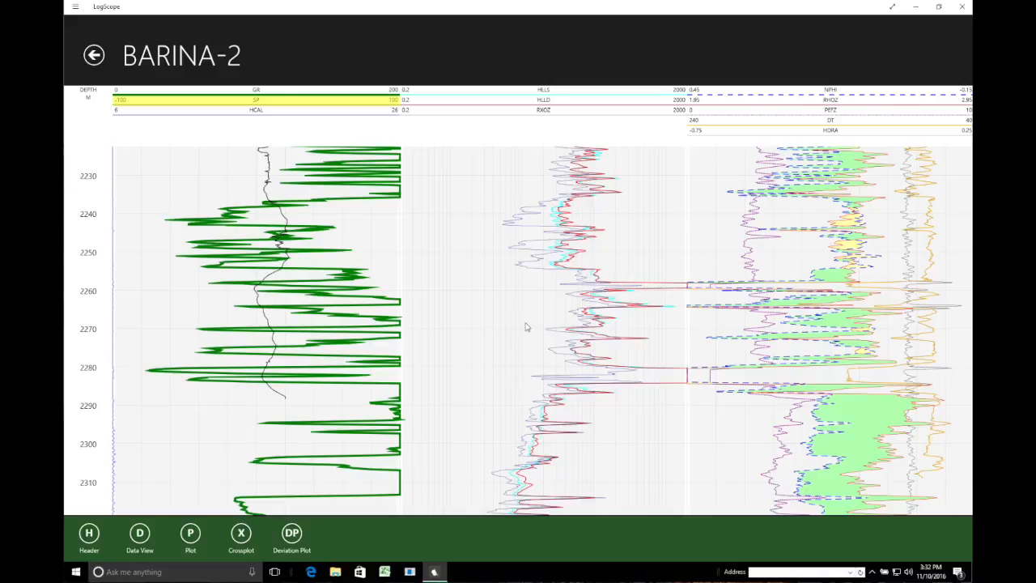
left_click(283, 102)
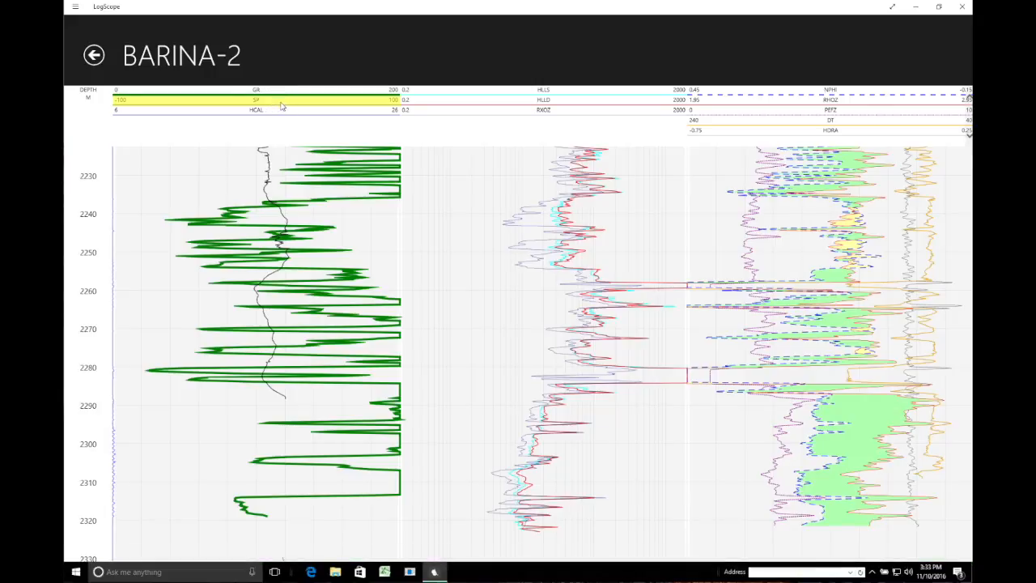
right_click(933, 50)
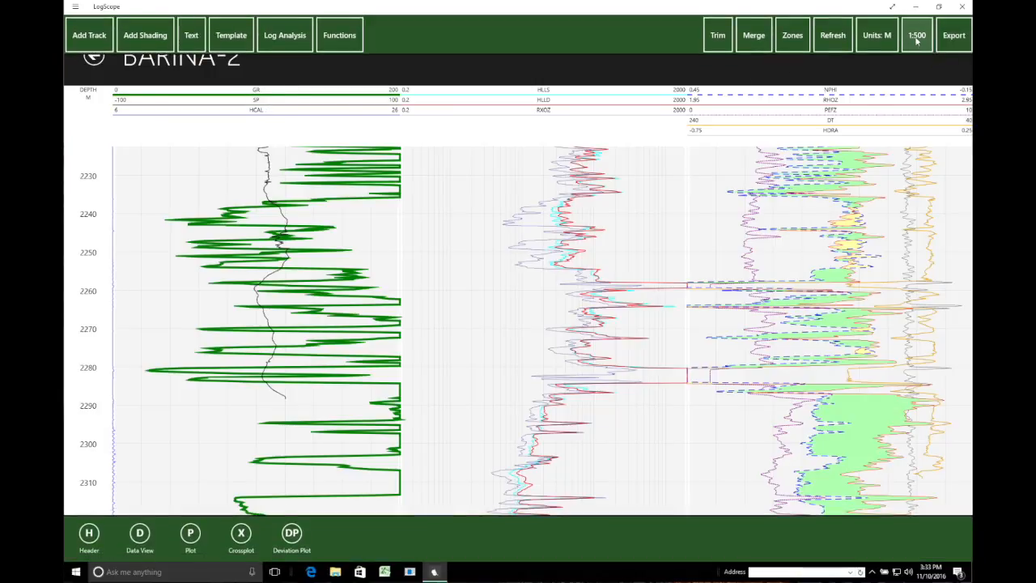
- Export the BARINA-2 well data as LAS, confirming the chosen logs and the Default primary group
left_click(957, 39)
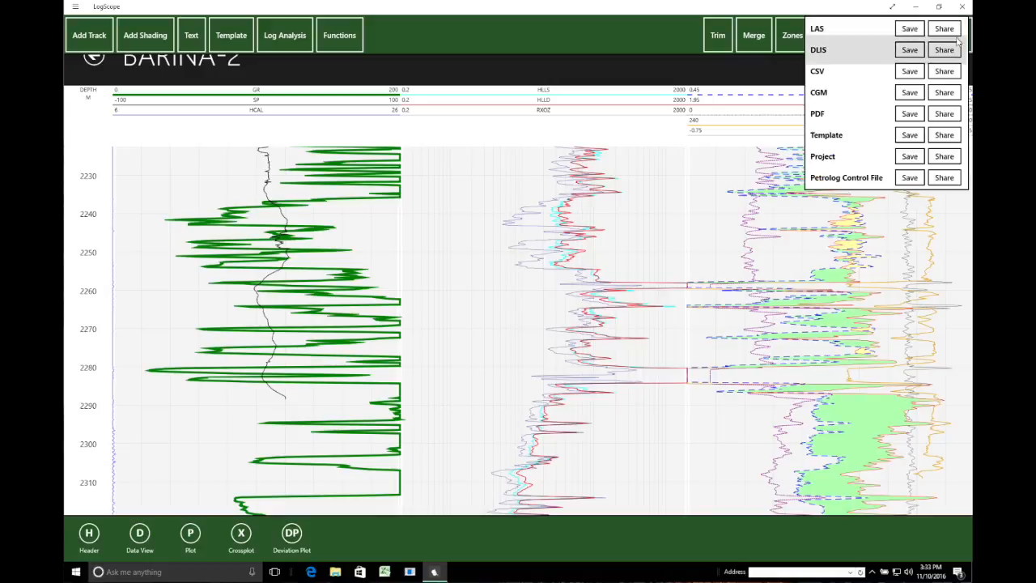
left_click(913, 116)
left_click(912, 30)
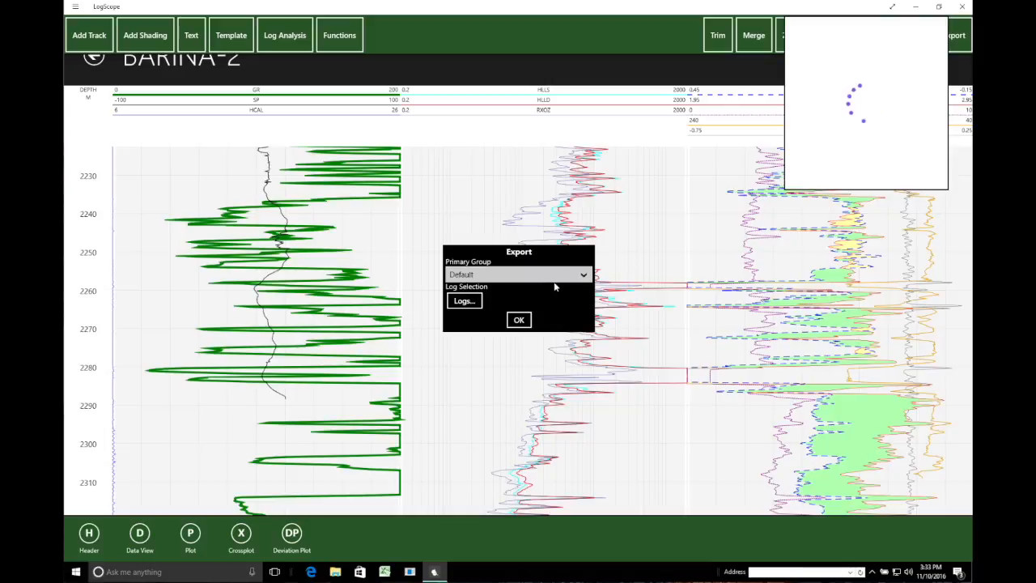
left_click(471, 301)
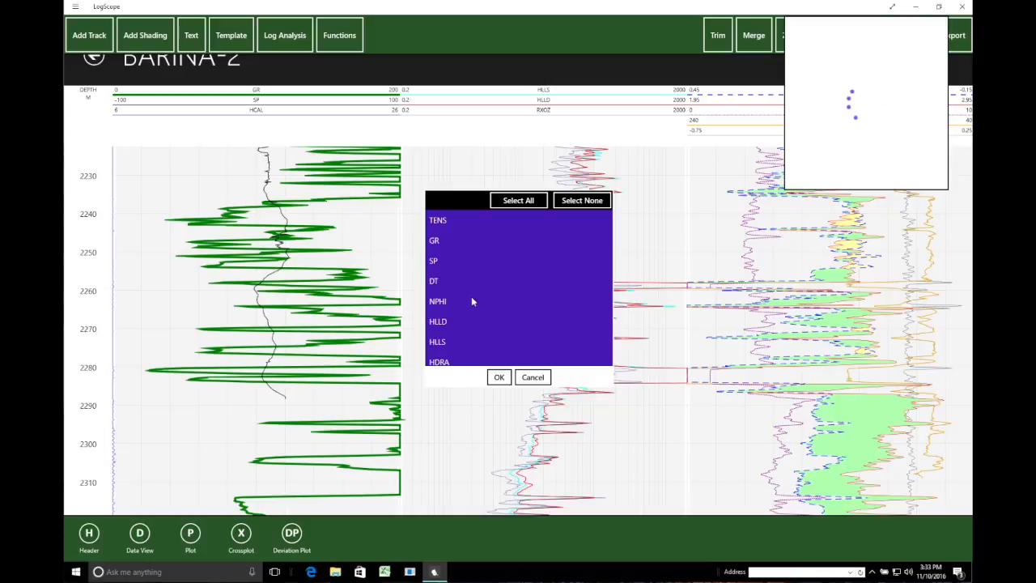
left_click_drag(609, 239, 605, 279)
left_click(501, 378)
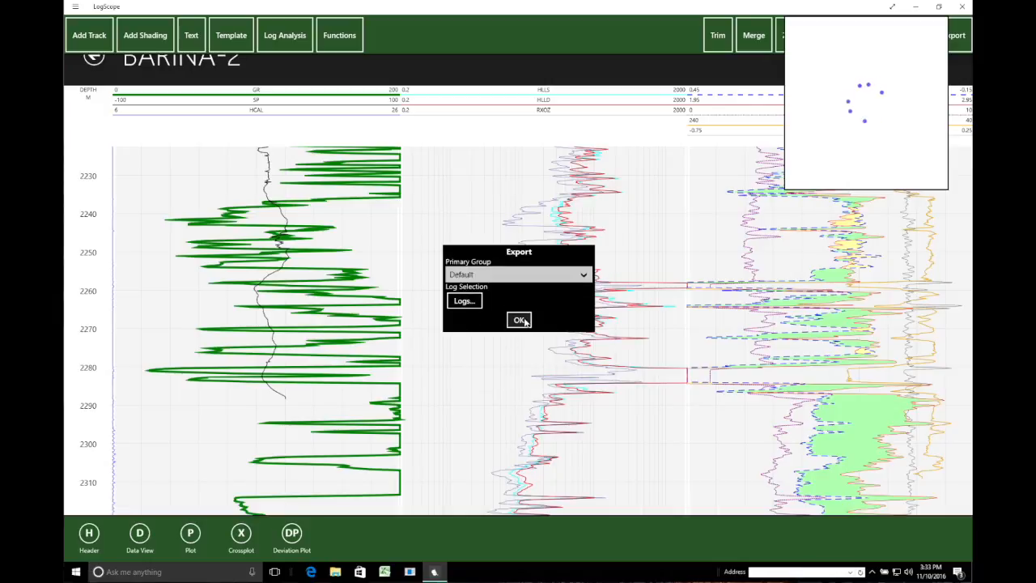
left_click(524, 321)
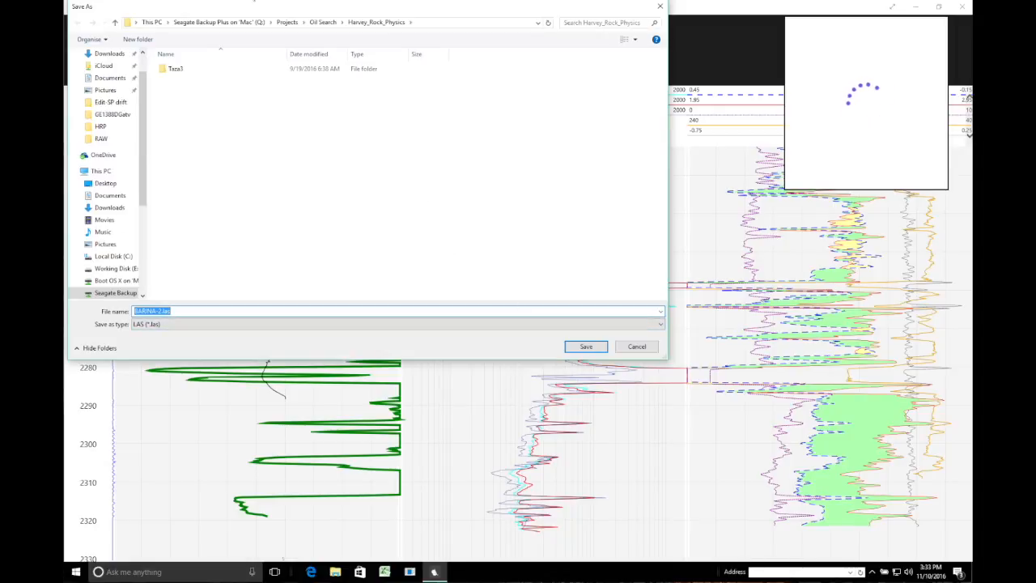
- Navigate to the test > Edit-SP drift folder on the Seagate backup drive
left_click(231, 24)
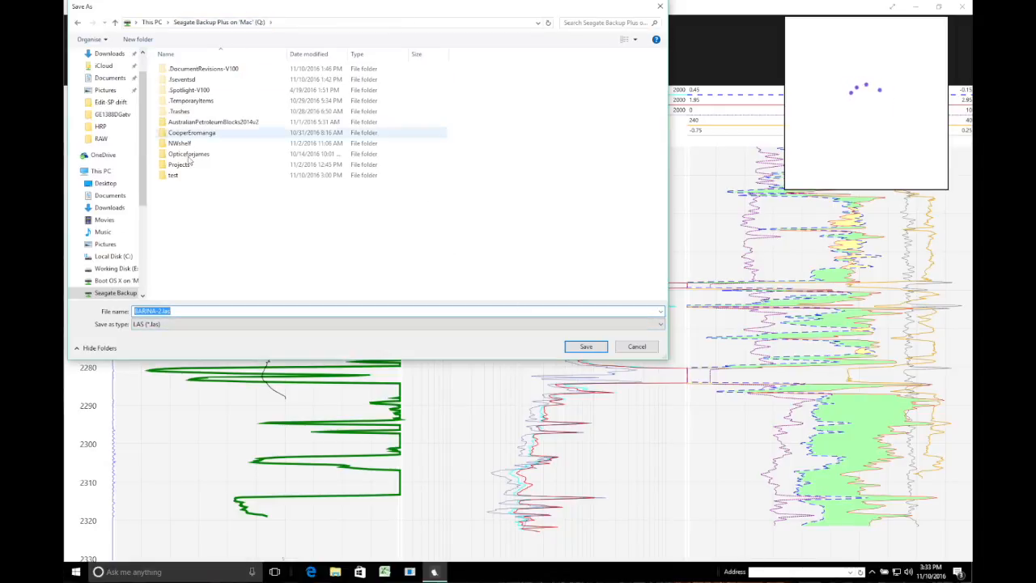
left_click(182, 167)
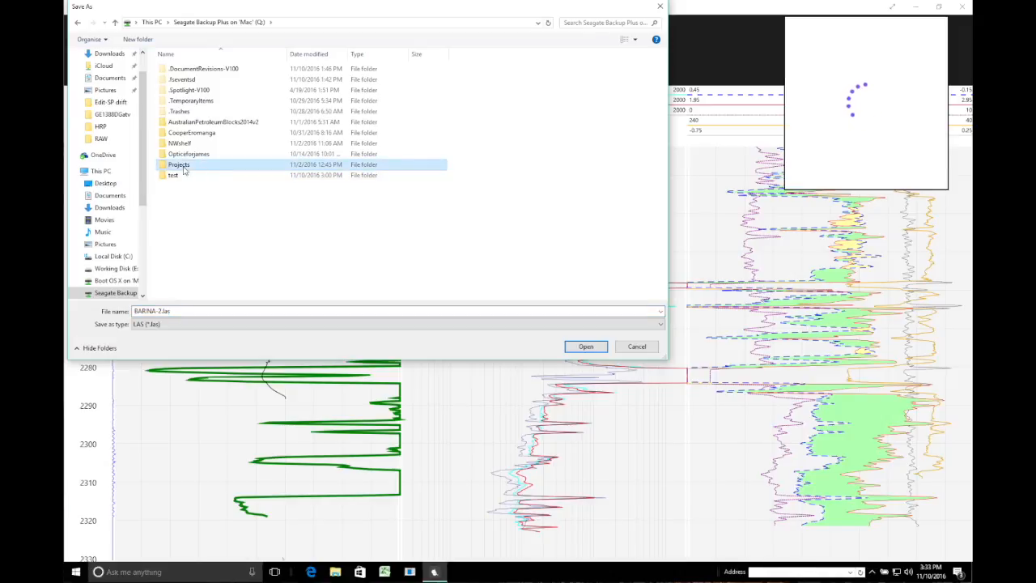
double_click(184, 170)
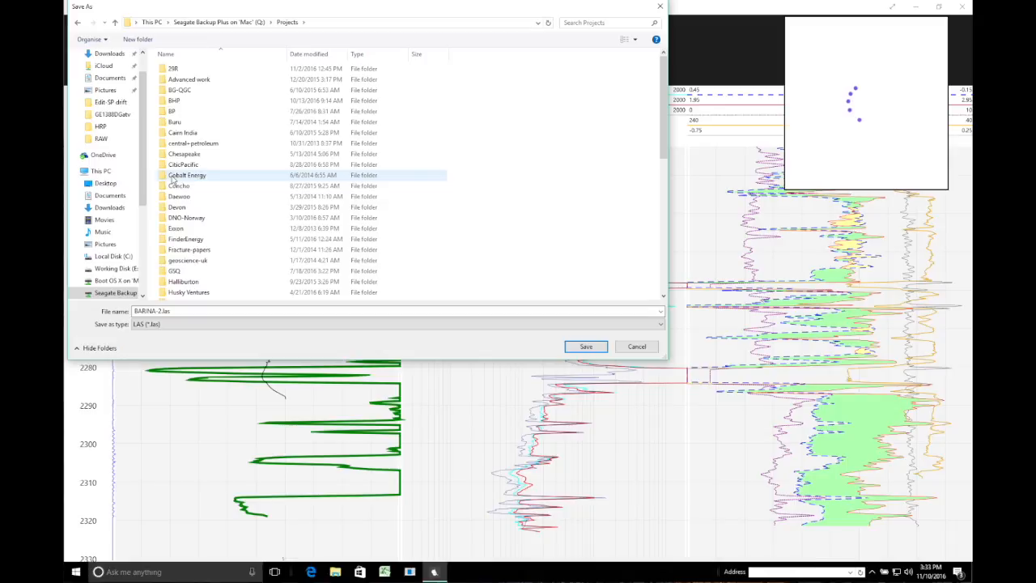
left_click(230, 22)
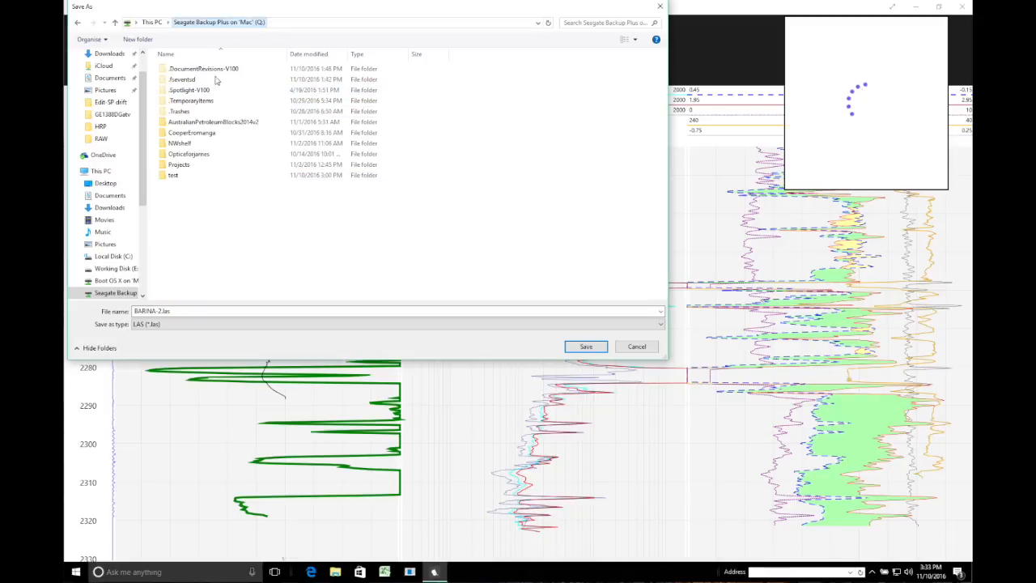
left_click(172, 175)
double_click(172, 175)
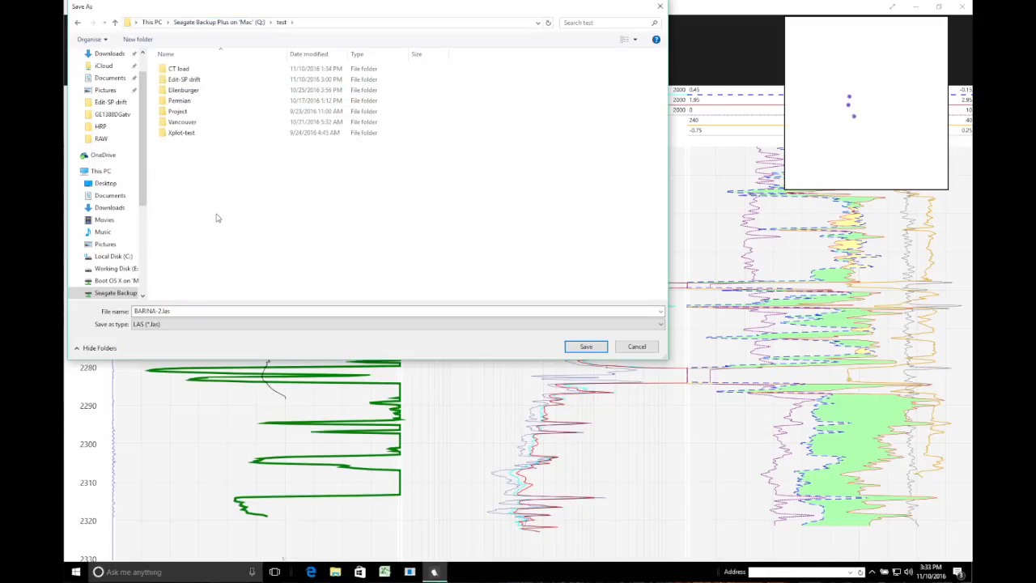
double_click(186, 80)
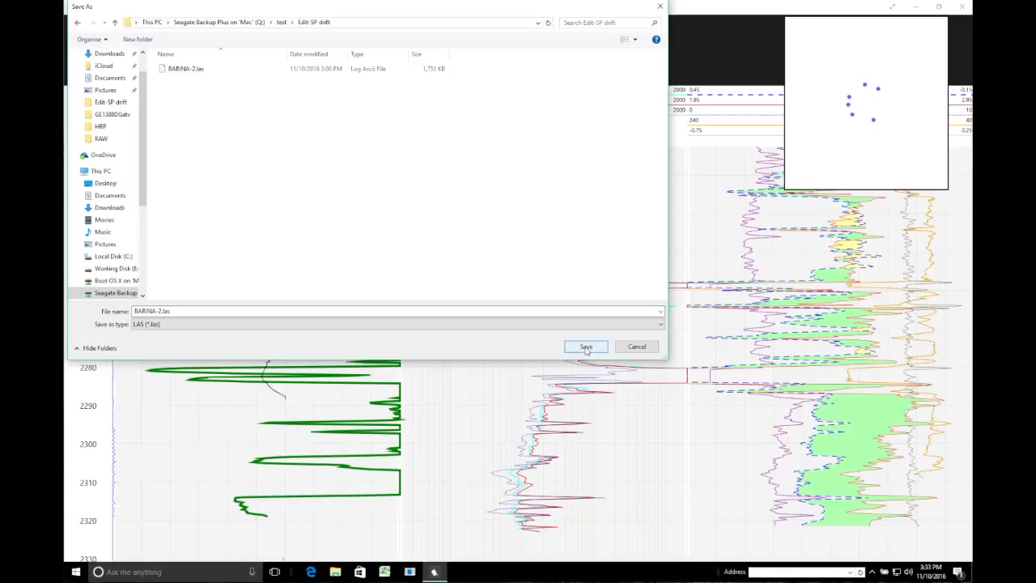
- Save the export there as BARINA-2_final.las
left_click(161, 311)
left_click(161, 311)
left_click(204, 313)
key("Left")
key("Left")
key("Left")
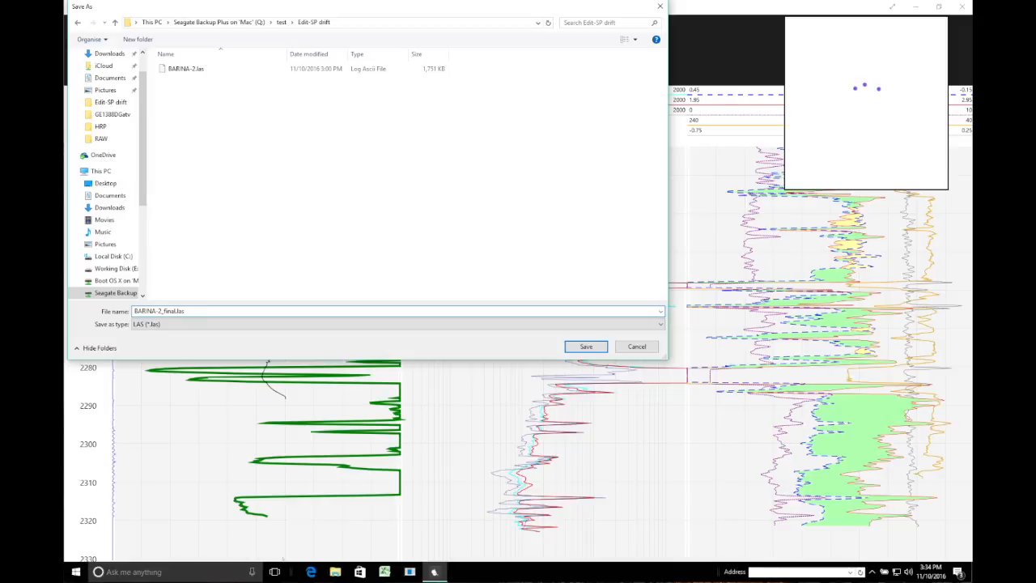
left_click(587, 348)
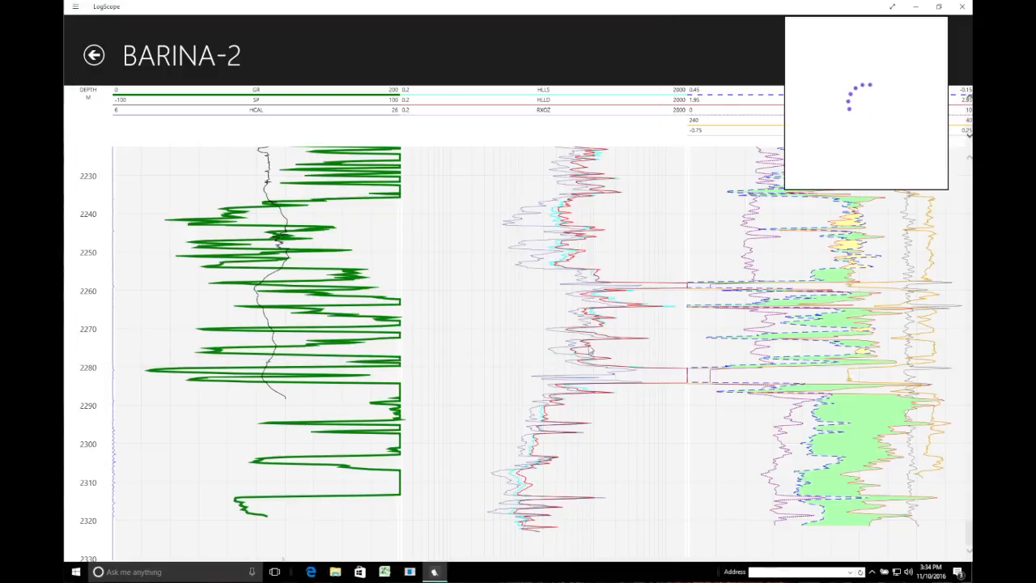